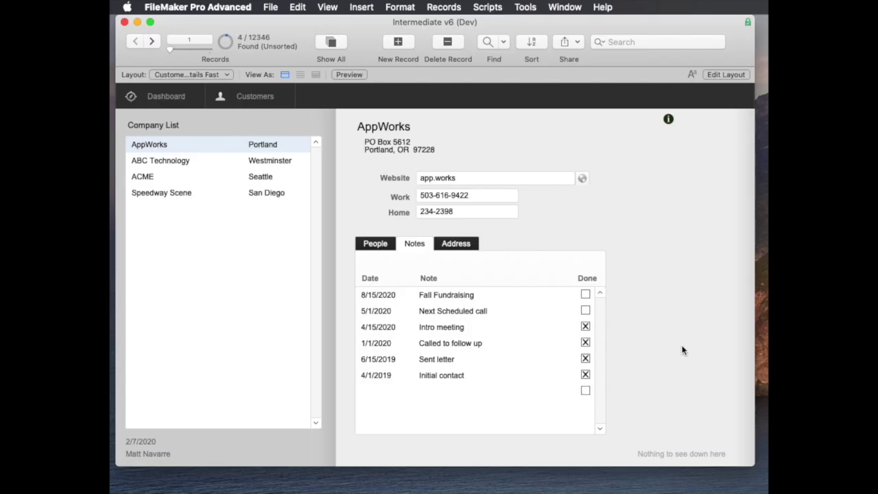
Step: Check the record-creation options of the relationship between CU__Customer and CU_Note in the relationships graph
{"action": "key", "text": "super+shift+d"}
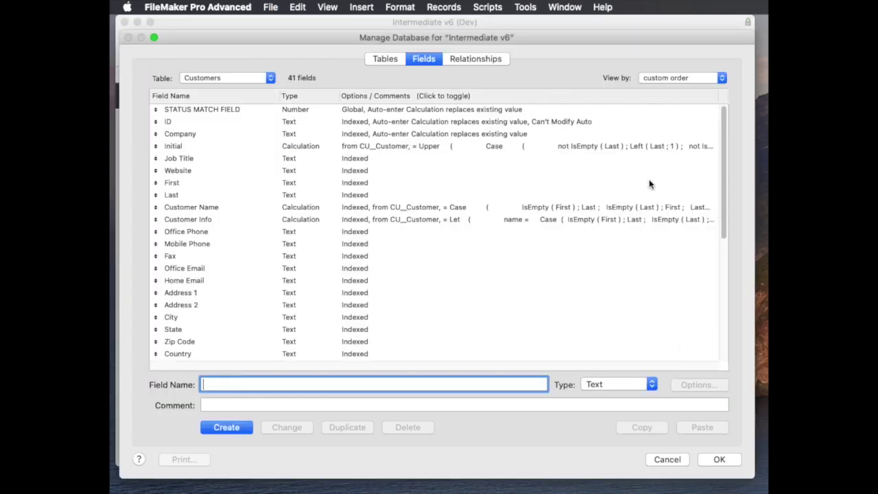
{"action": "left_click", "coordinate": [488, 59]}
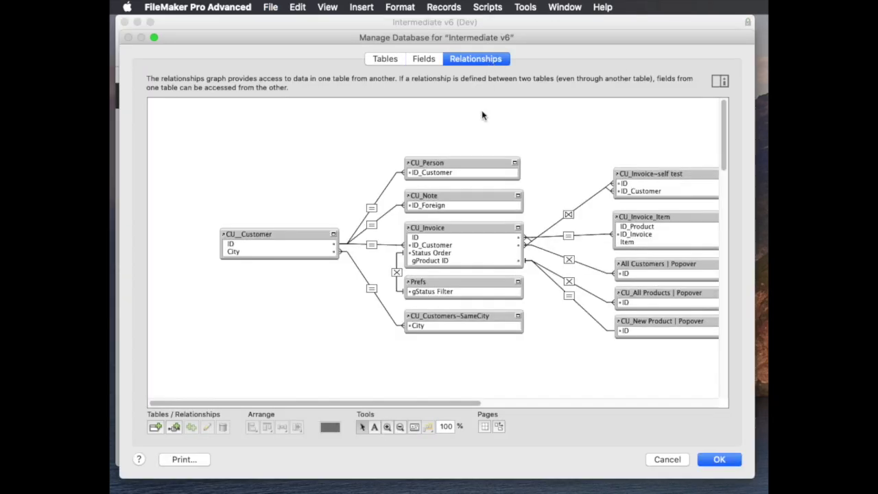
{"action": "left_click", "coordinate": [372, 226]}
{"action": "double_click", "coordinate": [373, 226]}
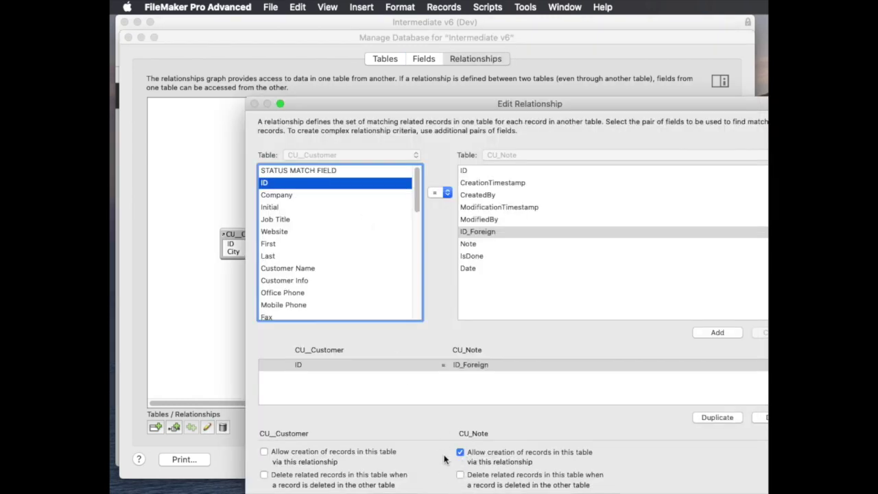
{"action": "key", "text": "Return"}
{"action": "key", "text": "Return"}
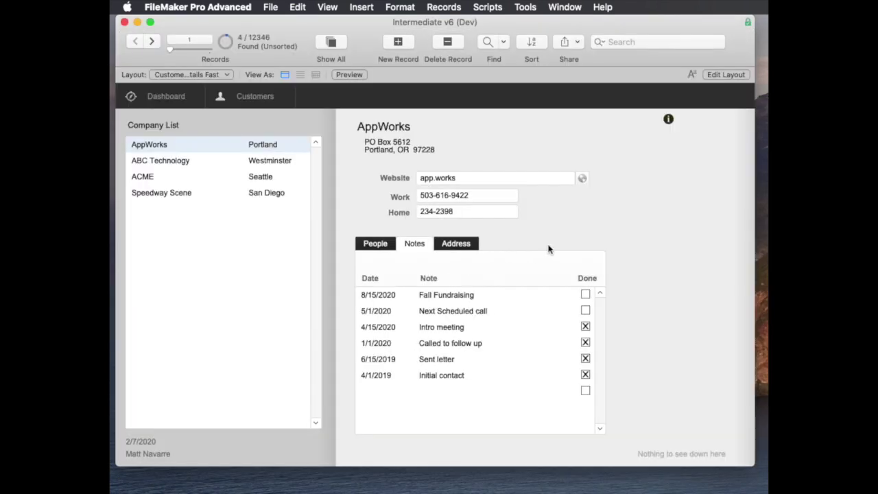
Step: Add a new note reading "This is a test" in the empty row of the AppWorks notes portal
{"action": "left_click", "coordinate": [554, 215]}
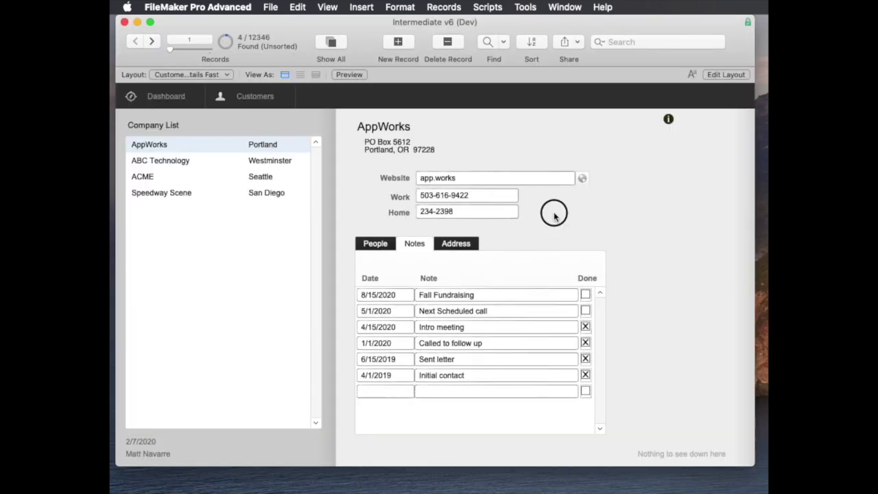
{"action": "left_click", "coordinate": [433, 393]}
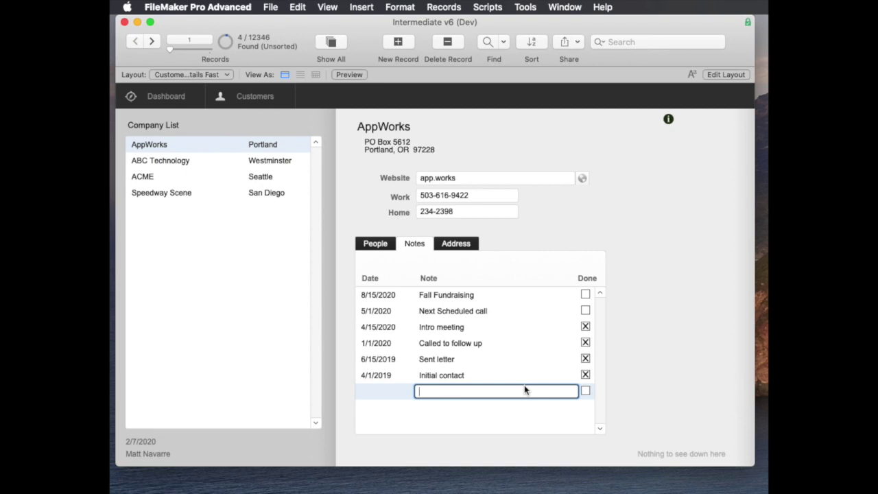
{"action": "type", "text": "This is a test"}
{"action": "left_click", "coordinate": [564, 403]}
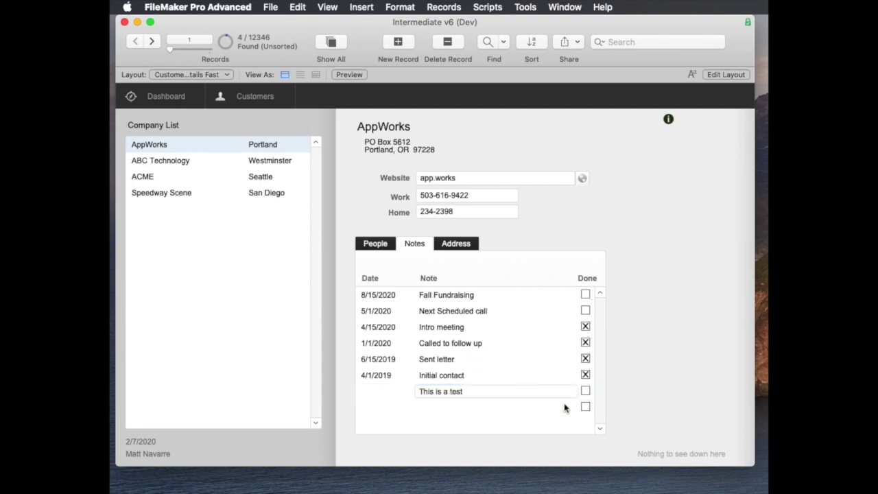
Step: Date the "This is a test" note 2/1/2020 and mark it as done
{"action": "left_click", "coordinate": [396, 389]}
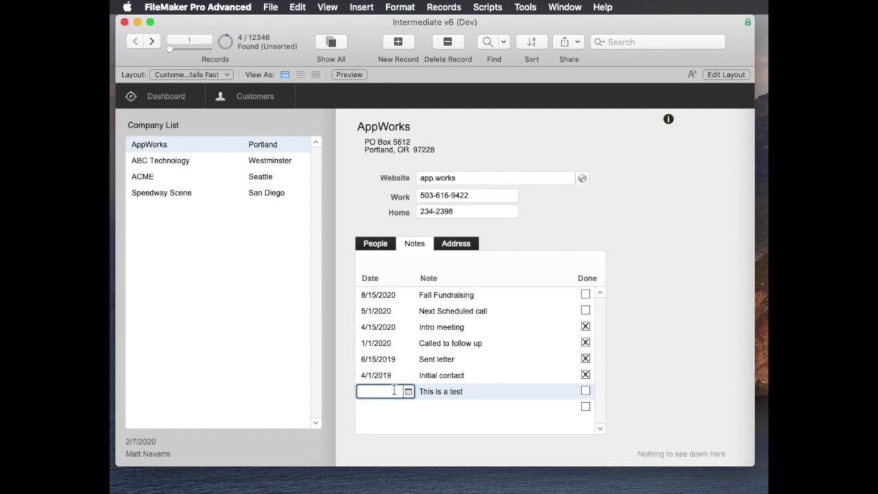
{"action": "type", "text": "2/1/2020"}
{"action": "key", "text": "Tab"}
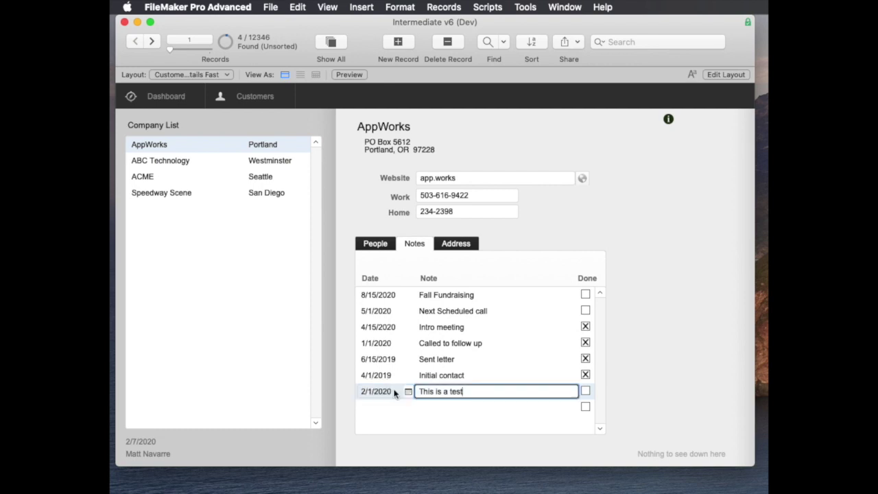
{"action": "left_click", "coordinate": [585, 390]}
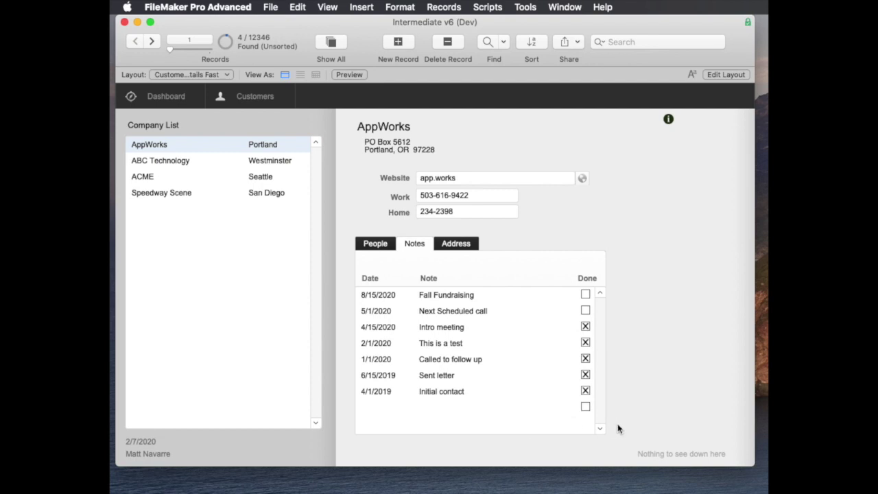
Step: Disallow creation of CU_Note records via the relationship between CU__Customer and CU_Note
{"action": "left_click", "coordinate": [400, 393]}
{"action": "key", "text": "super+shift+d"}
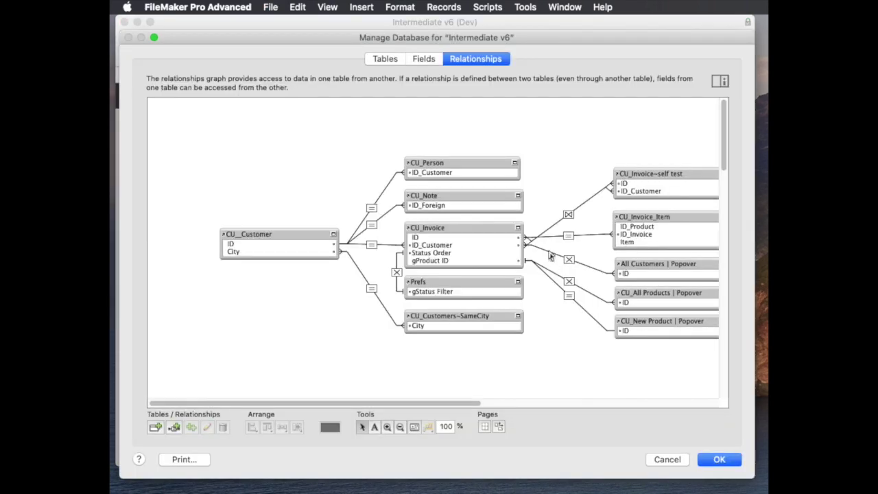
{"action": "double_click", "coordinate": [371, 229]}
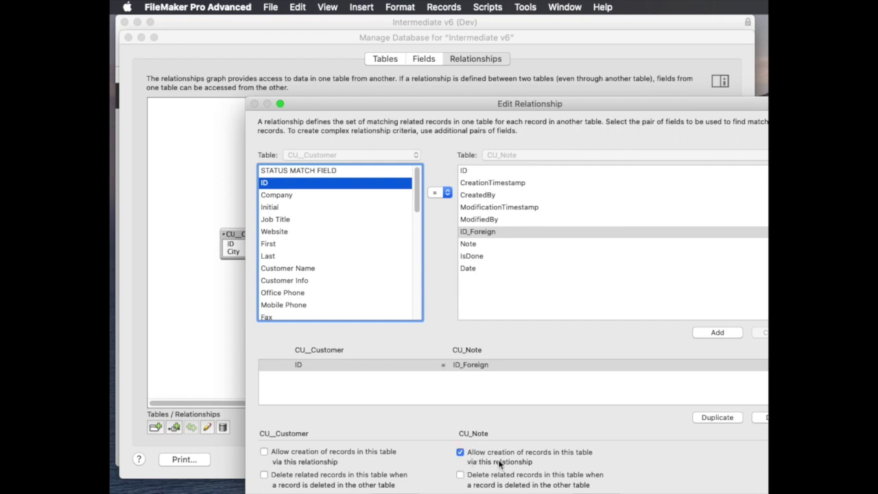
{"action": "left_click", "coordinate": [461, 453]}
{"action": "key", "text": "Return"}
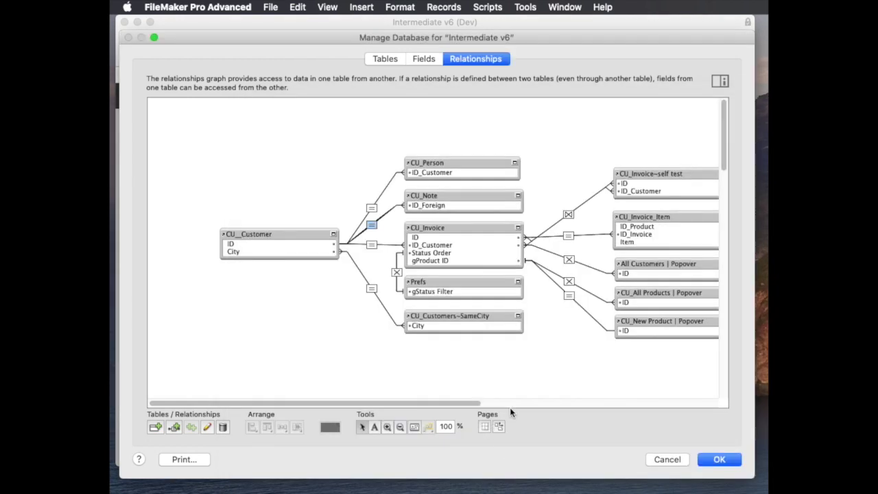
Step: Create a text field named gNote in the Prefs table
{"action": "left_click", "coordinate": [385, 59]}
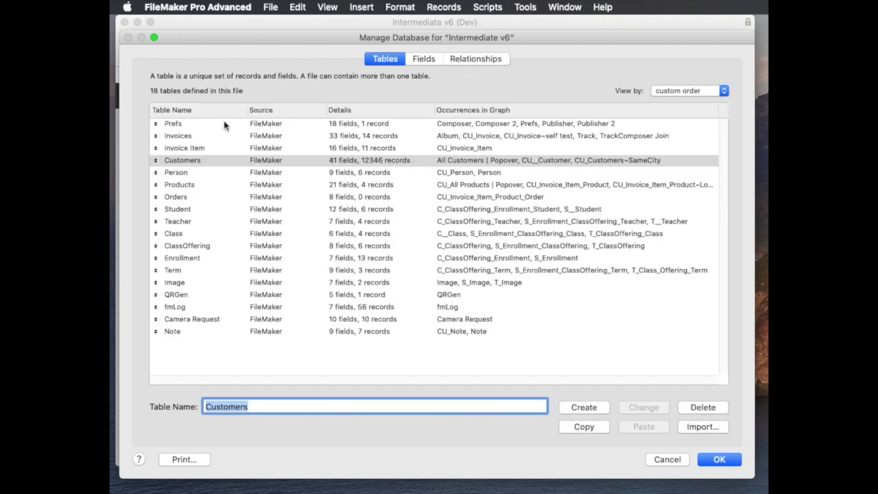
{"action": "double_click", "coordinate": [225, 125]}
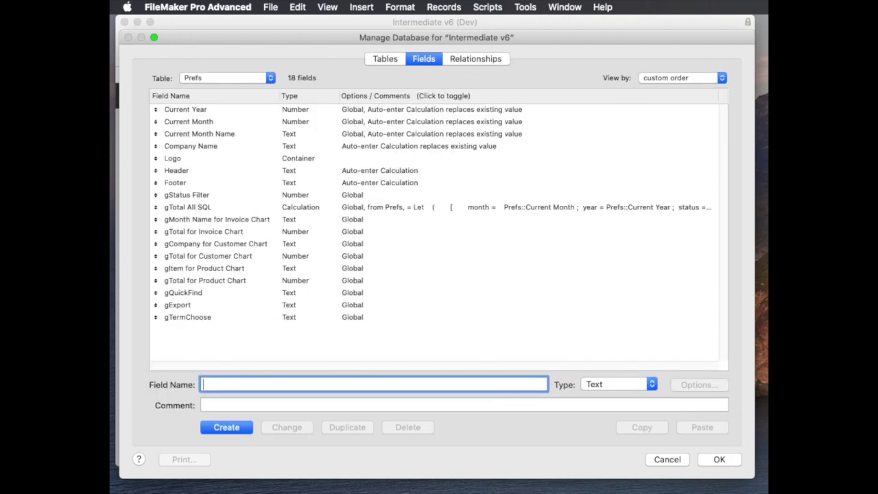
{"action": "type", "text": "gNote"}
{"action": "key", "text": "Return"}
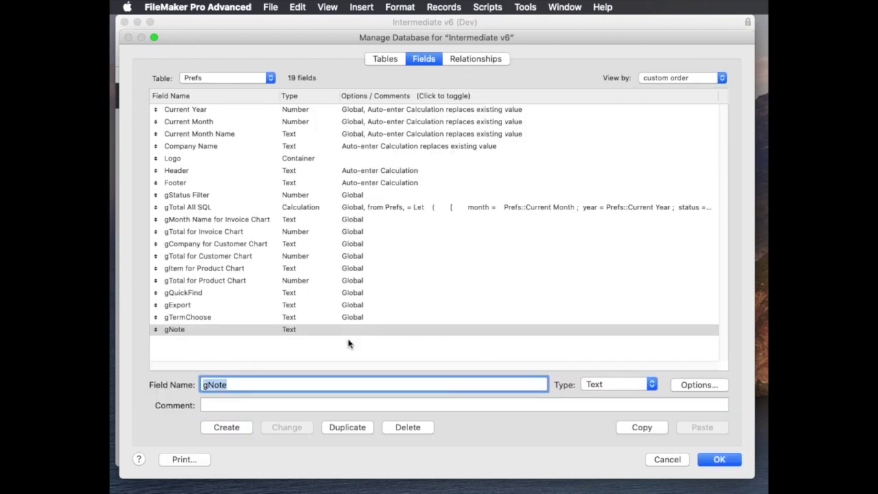
Step: Make the gNote field use global storage and save the database changes
{"action": "double_click", "coordinate": [355, 332]}
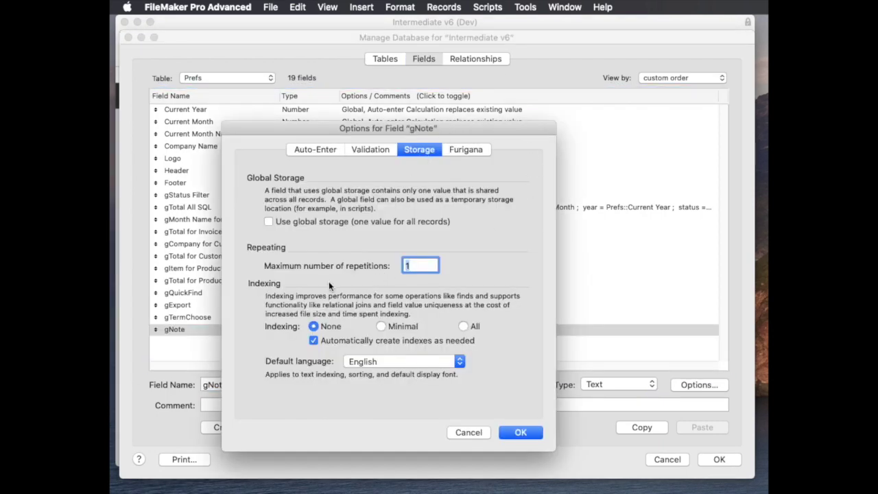
{"action": "left_click", "coordinate": [308, 221]}
{"action": "key", "text": "Return"}
{"action": "key", "text": "Return"}
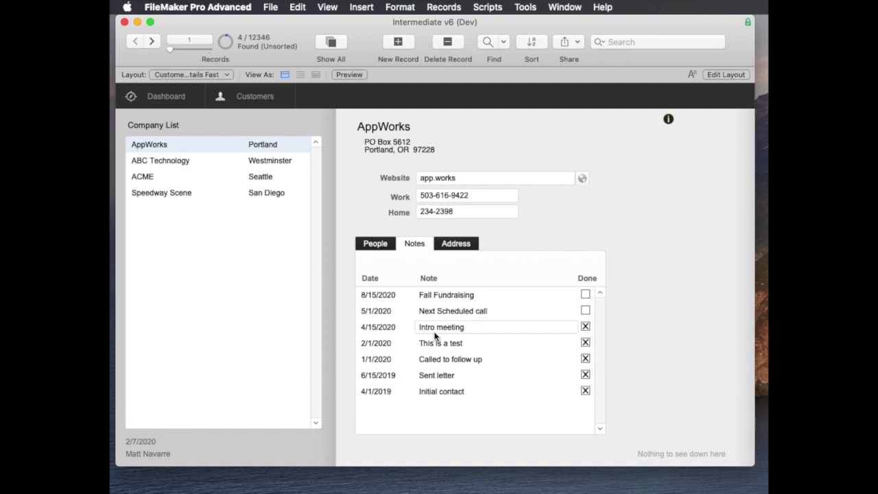
Step: Place a copy of the portal's Note field above the portal's column headings on the Notes tab in Layout mode
{"action": "key", "text": "super+l"}
{"action": "left_click", "coordinate": [469, 328]}
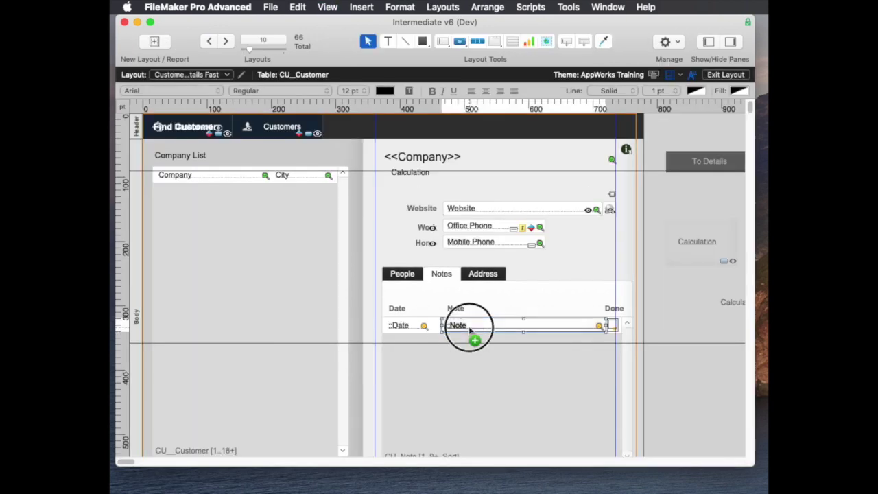
{"action": "left_click_drag", "start_coordinate": [469, 328], "coordinate": [490, 297]}
Step: Point the copied field above the notes portal to gNote from the Prefs table
{"action": "double_click", "coordinate": [490, 297]}
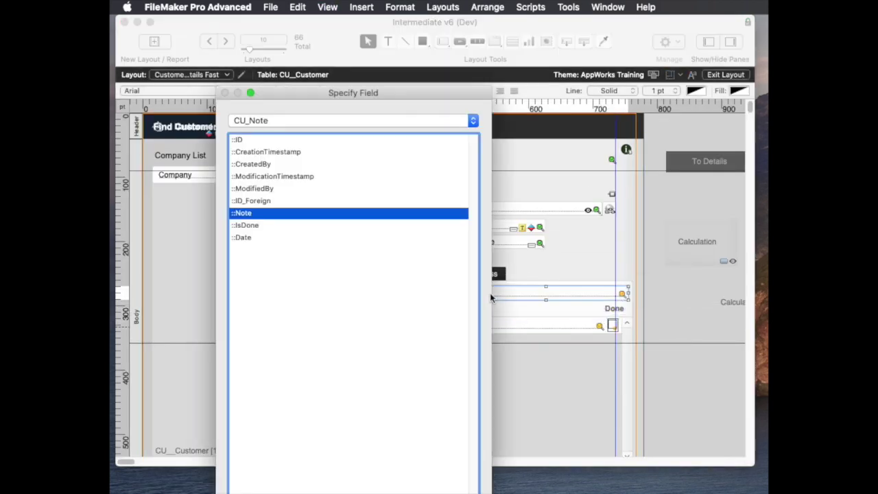
{"action": "left_click", "coordinate": [324, 121]}
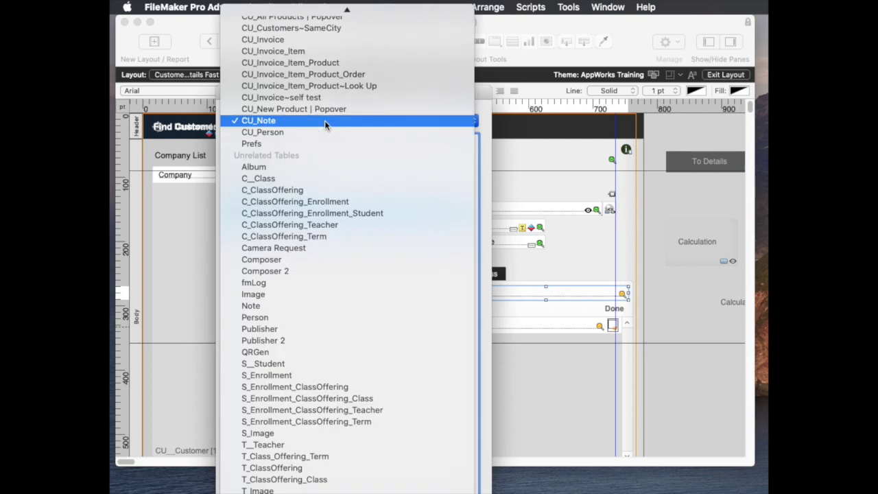
{"action": "key", "text": "Down"}
{"action": "key", "text": "Down"}
{"action": "key", "text": "Return"}
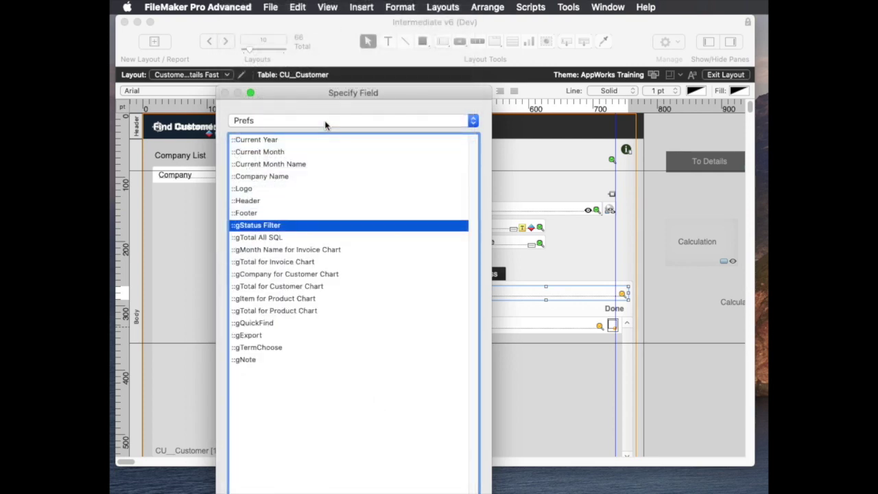
{"action": "key", "text": "Down"}
{"action": "key", "text": "Down"}
{"action": "key", "text": "Down"}
{"action": "key", "text": "Down"}
{"action": "key", "text": "Down"}
{"action": "key", "text": "Down"}
{"action": "key", "text": "Down"}
{"action": "key", "text": "Down"}
{"action": "key", "text": "Down"}
{"action": "key", "text": "Down"}
{"action": "key", "text": "Down"}
{"action": "key", "text": "Return"}
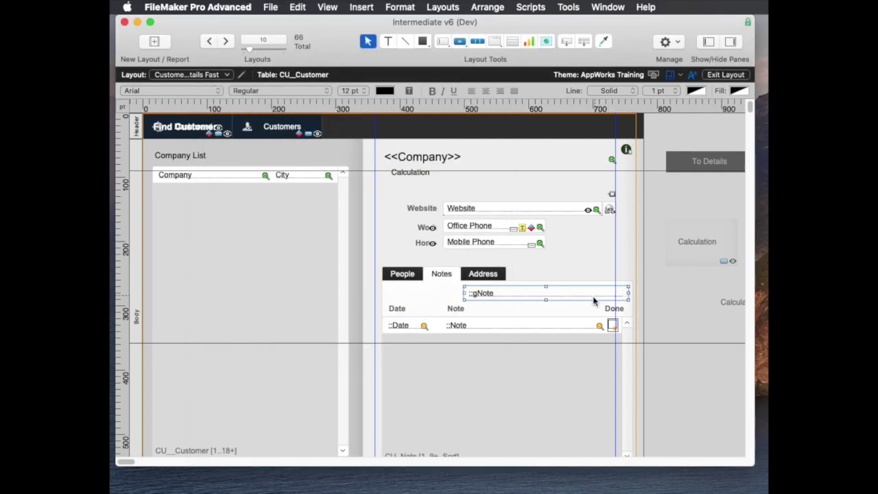
Step: Test in Browse mode that the gNote field above the notes portal can be entered
{"action": "left_click", "coordinate": [565, 297]}
{"action": "key", "text": "super+b"}
{"action": "left_click", "coordinate": [513, 265]}
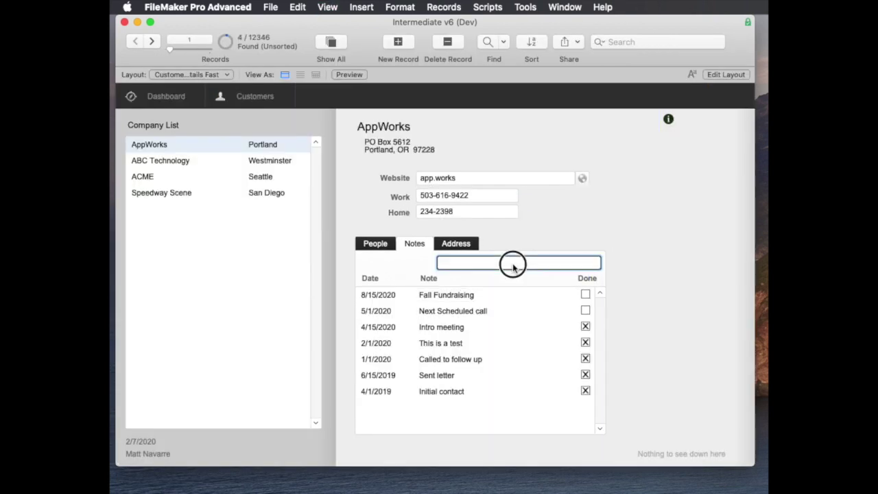
Step: Enable an OnObjectSave script trigger on the gNote field in Layout mode
{"action": "key", "text": "super+l"}
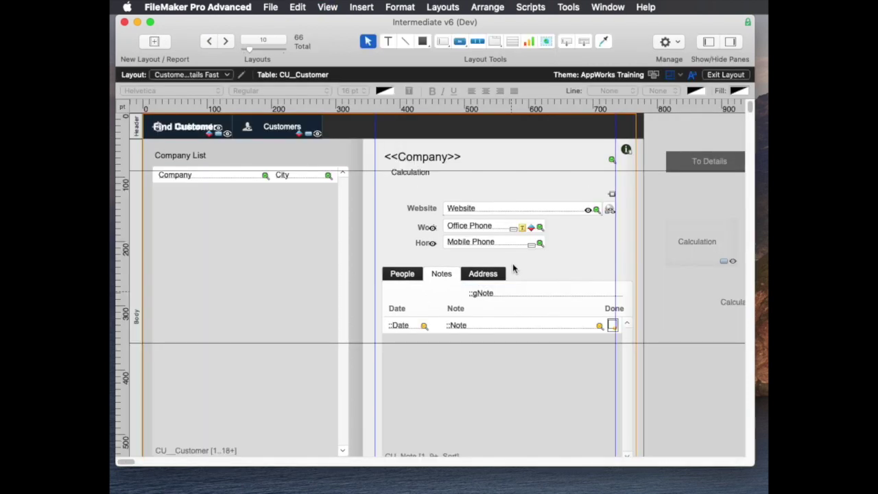
{"action": "left_click", "coordinate": [535, 294]}
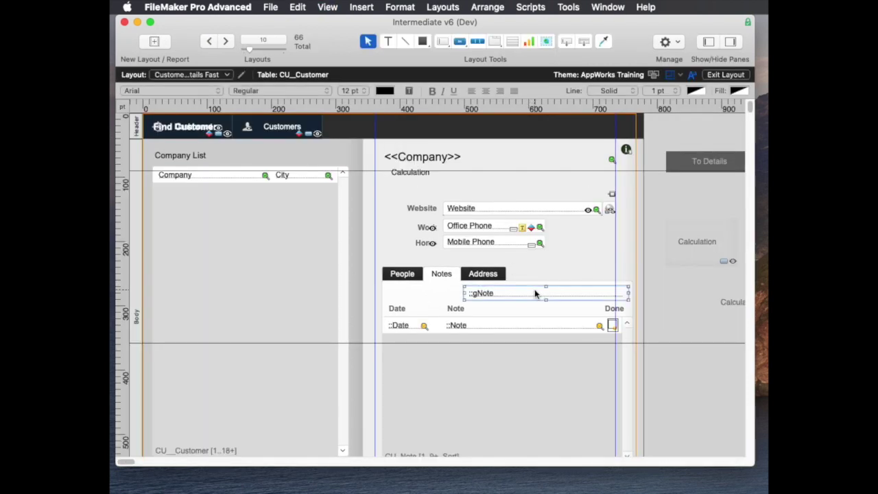
{"action": "right_click", "coordinate": [536, 294]}
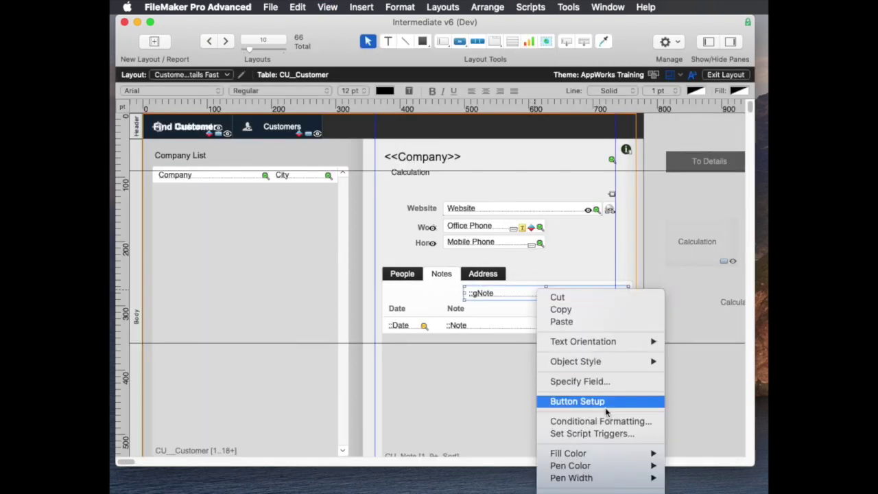
{"action": "left_click", "coordinate": [611, 433]}
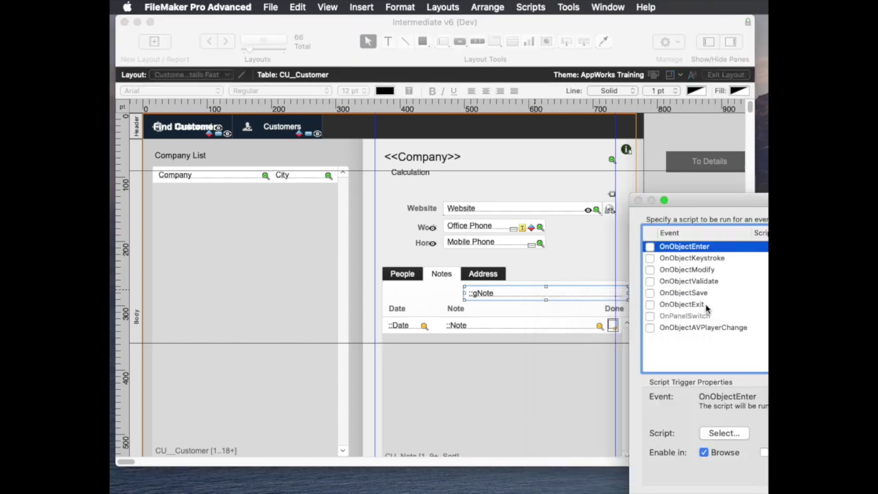
{"action": "left_click", "coordinate": [683, 293]}
{"action": "left_click_drag", "start_coordinate": [731, 201], "coordinate": [506, 200]}
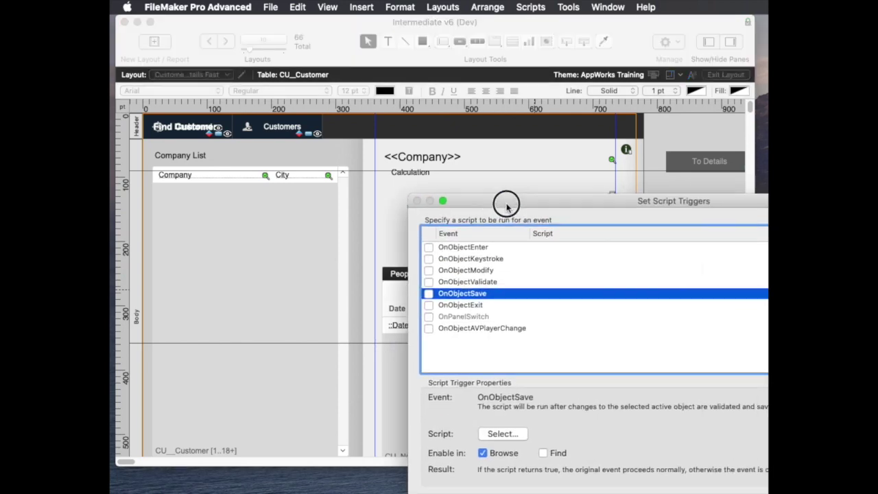
{"action": "left_click", "coordinate": [425, 292]}
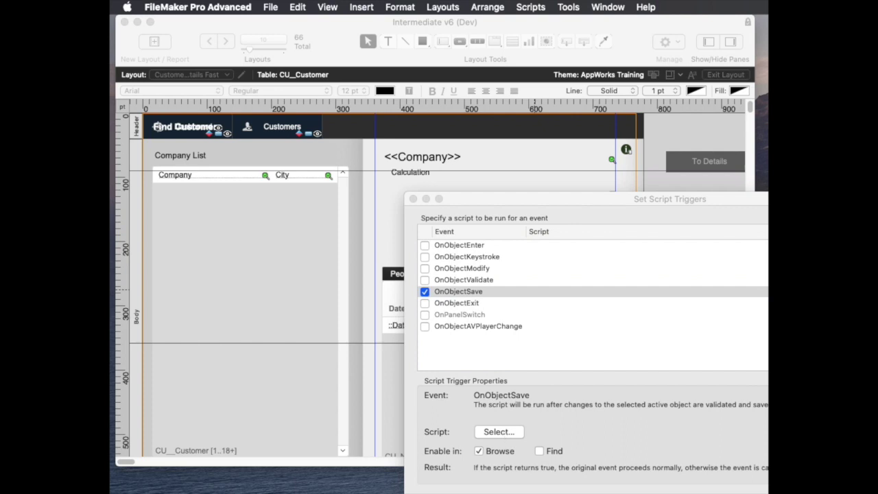
Step: Create a script named "Create Note" for the OnObjectSave trigger
{"action": "type", "text": "Cr"}
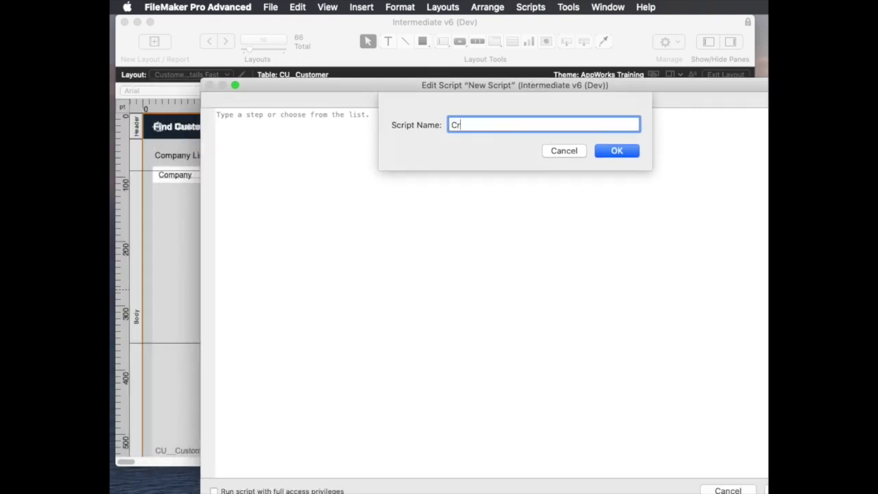
{"action": "type", "text": "eate Mpte"}
{"action": "key", "text": "BackSpace"}
{"action": "key", "text": "BackSpace"}
{"action": "key", "text": "BackSpace"}
{"action": "key", "text": "BackSpace"}
{"action": "type", "text": "Note"}
{"action": "key", "text": "Return"}
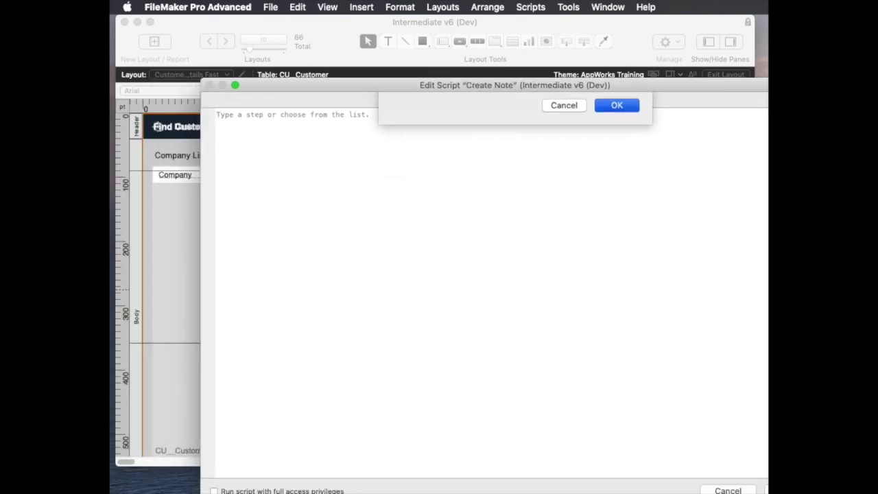
Step: Add a Go to Layout step to the Create Note script that switches to the "Note" (Note) layout
{"action": "key", "text": "Return"}
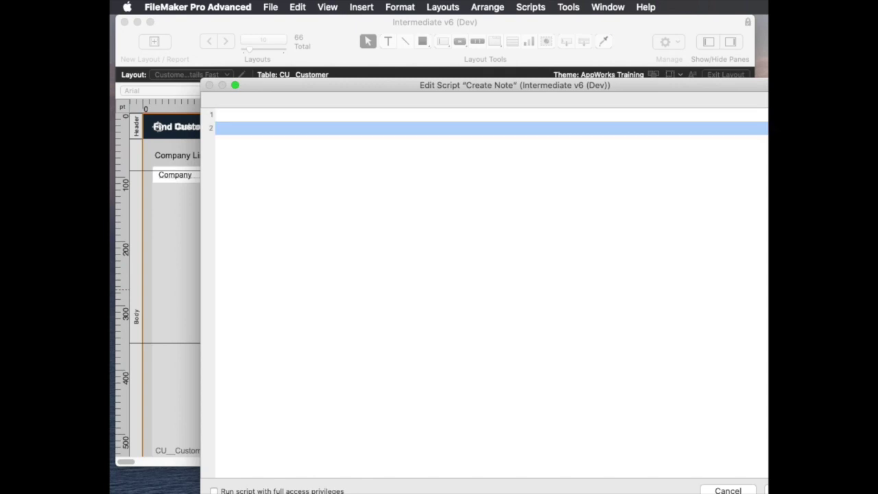
{"action": "type", "text": "glt"}
{"action": "key", "text": "Return"}
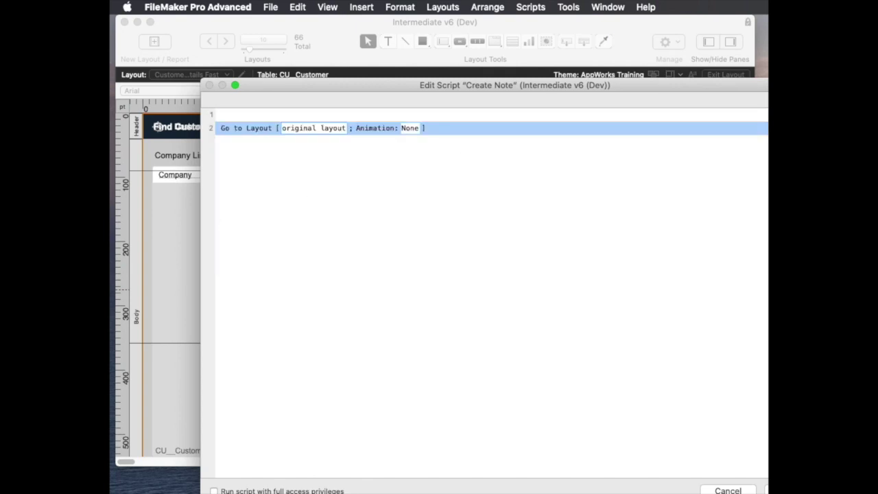
{"action": "key", "text": "Return"}
{"action": "key", "text": "Escape"}
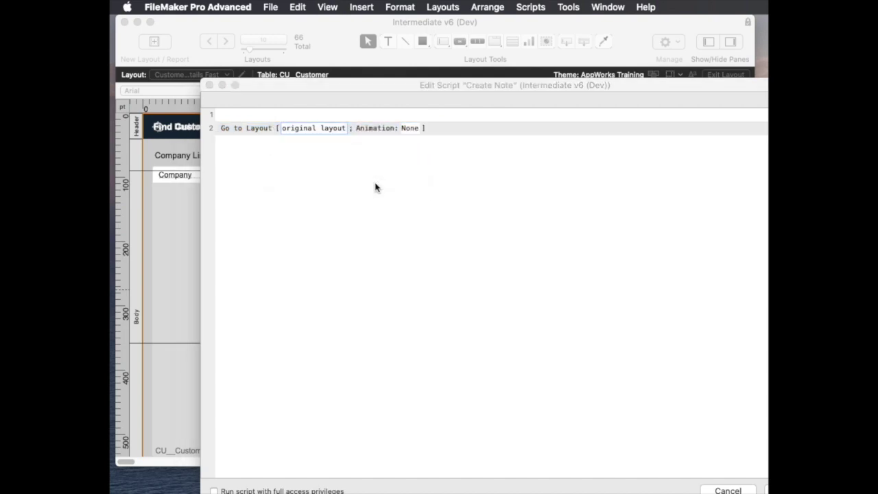
{"action": "key", "text": "Return"}
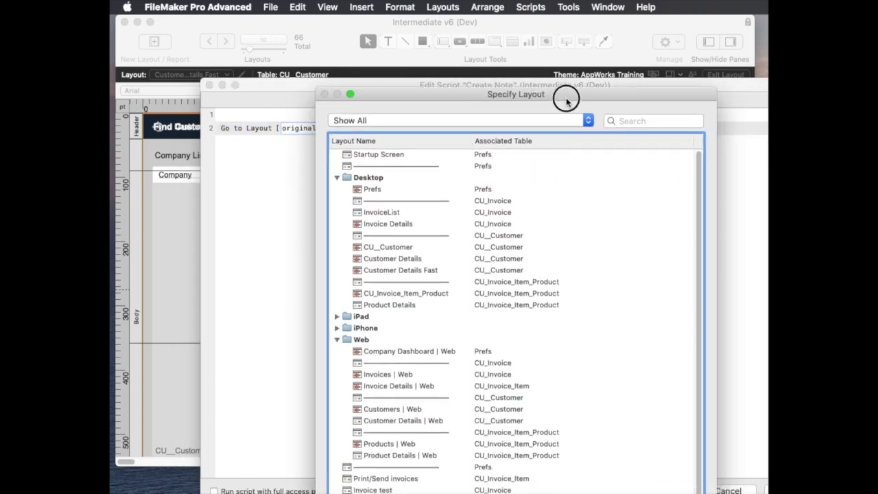
{"action": "scroll", "coordinate": [370, 343], "scroll_direction": "down", "scroll_amount": 1}
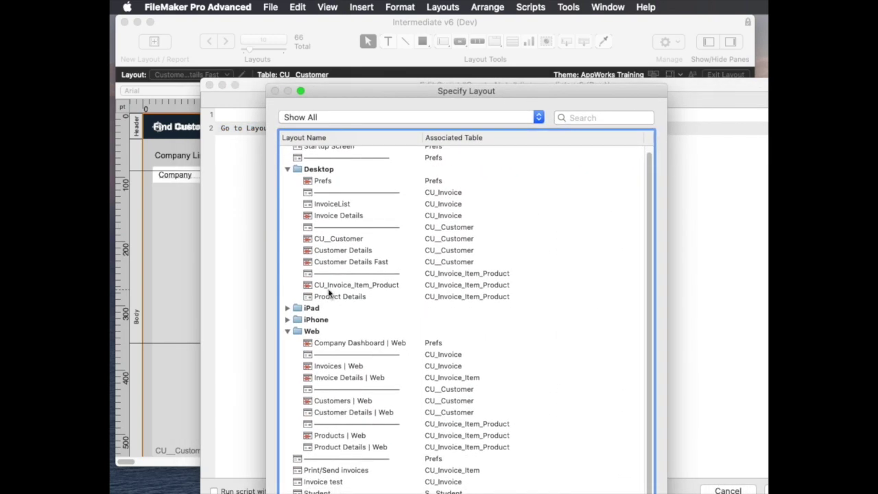
{"action": "left_click", "coordinate": [289, 170]}
{"action": "left_click", "coordinate": [288, 210]}
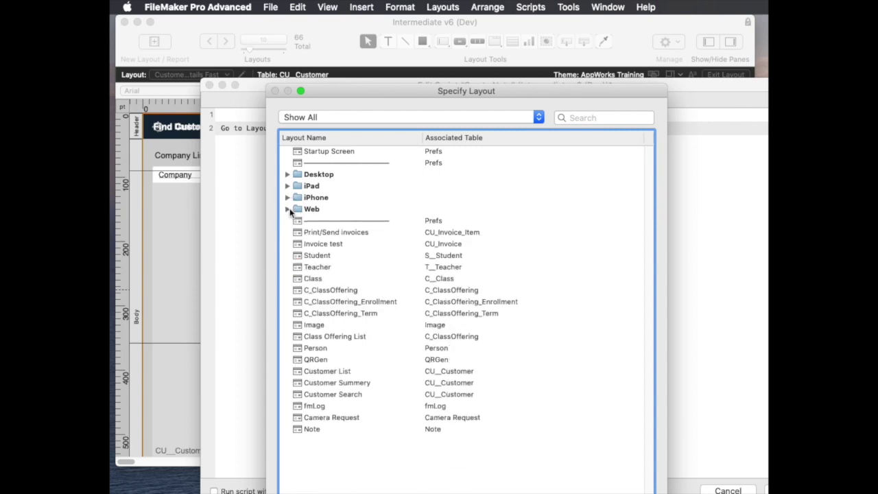
{"action": "left_click", "coordinate": [353, 430]}
{"action": "key", "text": "Return"}
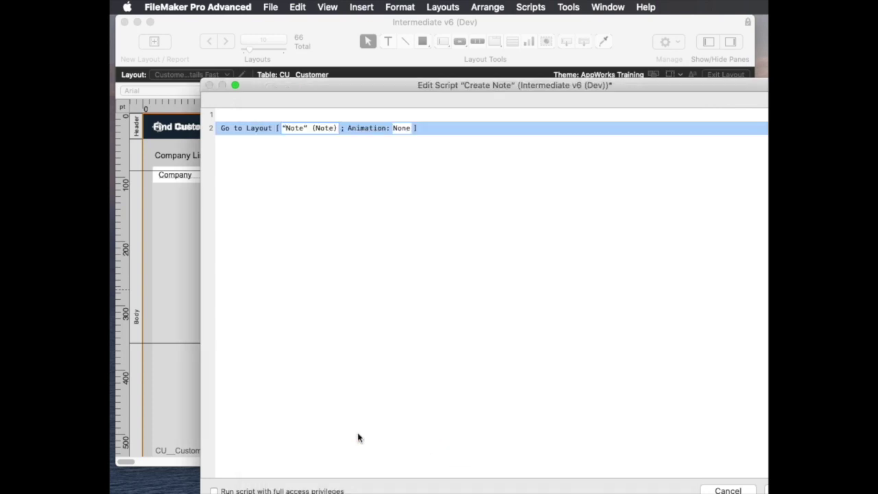
Step: Add a New Record/Request step after the Go to Layout step
{"action": "type", "text": "new r"}
{"action": "key", "text": "Return"}
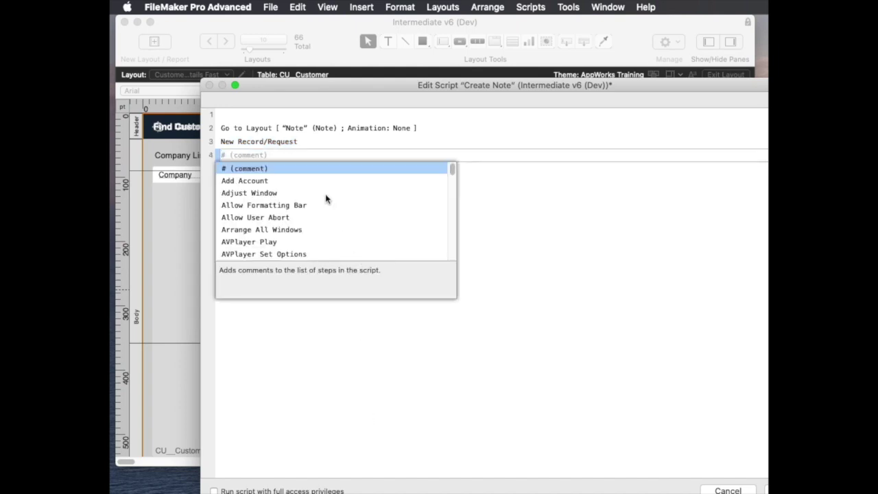
{"action": "left_click", "coordinate": [682, 222]}
Step: Add a Set Field step after New Record/Request with Note::Note as its target field
{"action": "left_click", "coordinate": [466, 156]}
{"action": "type", "text": "set f"}
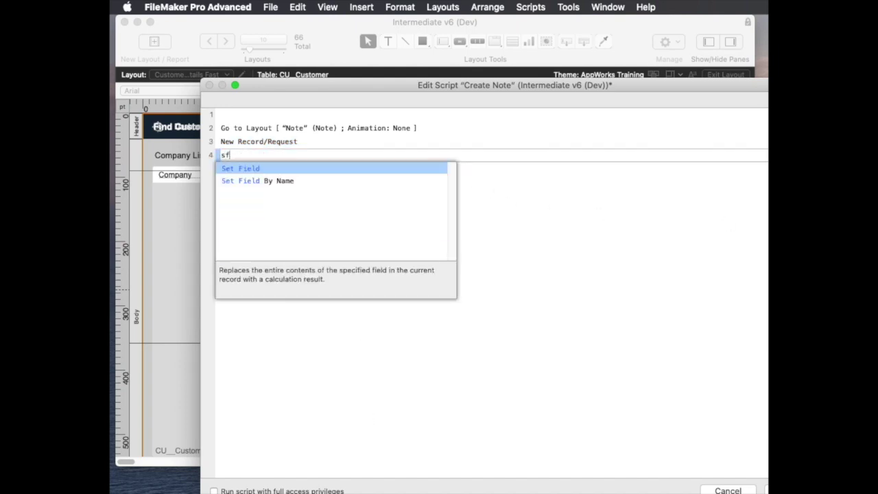
{"action": "key", "text": "Return"}
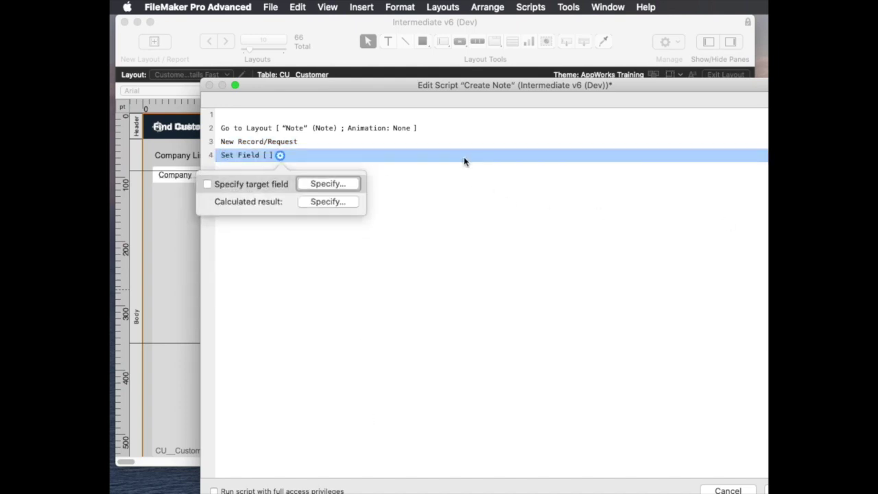
{"action": "left_click", "coordinate": [320, 187]}
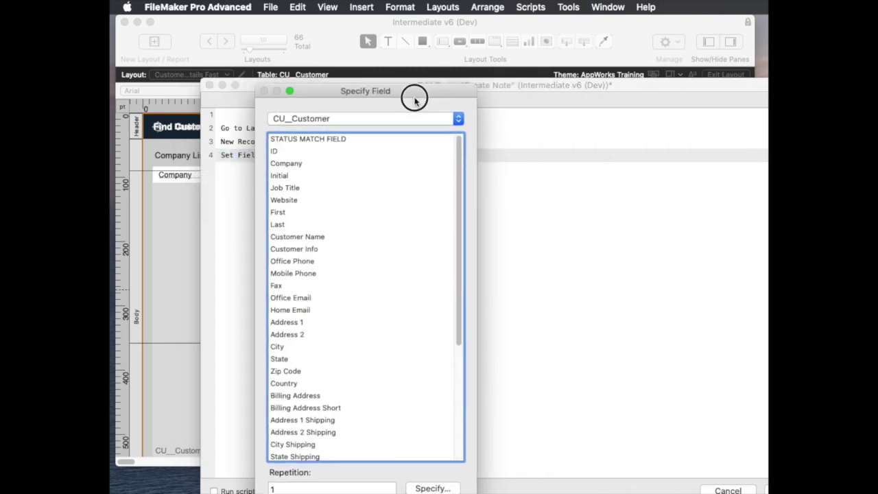
{"action": "left_click", "coordinate": [447, 143]}
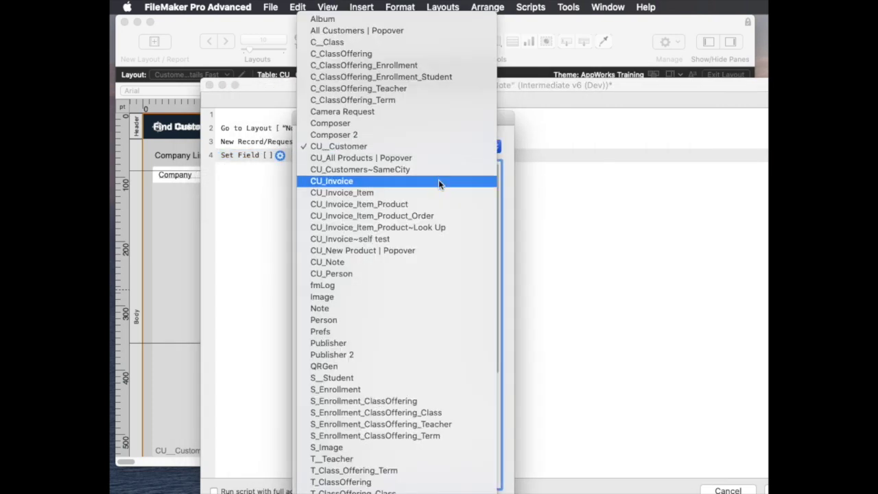
{"action": "key", "text": "n"}
{"action": "key", "text": "Return"}
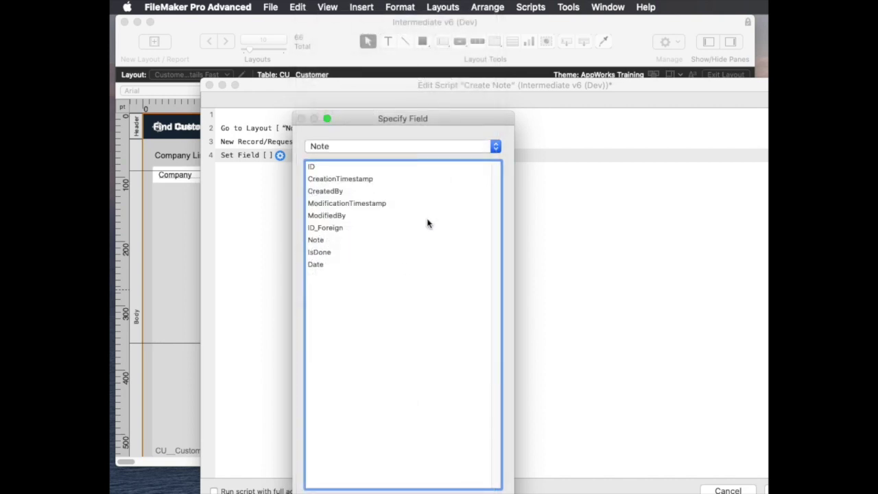
{"action": "left_click", "coordinate": [333, 241]}
{"action": "double_click", "coordinate": [334, 240]}
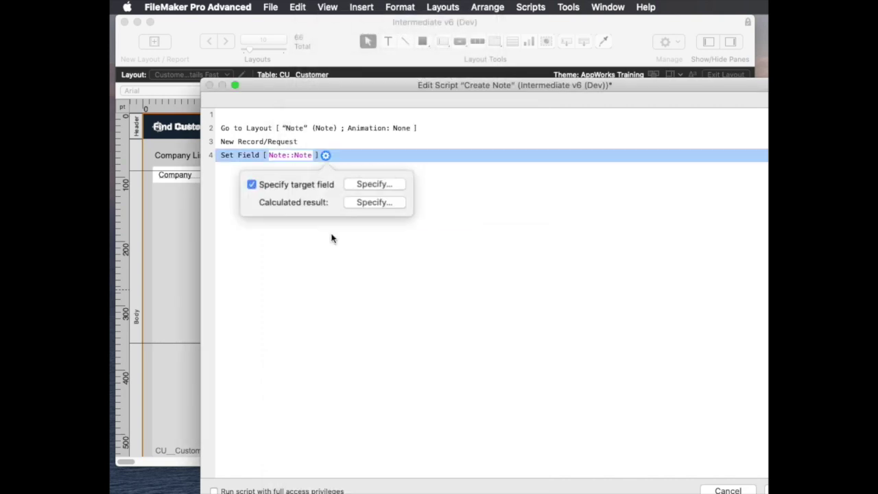
Step: Set the calculated result of the Note::Note Set Field step to Prefs::gNote
{"action": "left_click", "coordinate": [376, 204]}
{"action": "left_click_drag", "start_coordinate": [610, 209], "coordinate": [511, 199]}
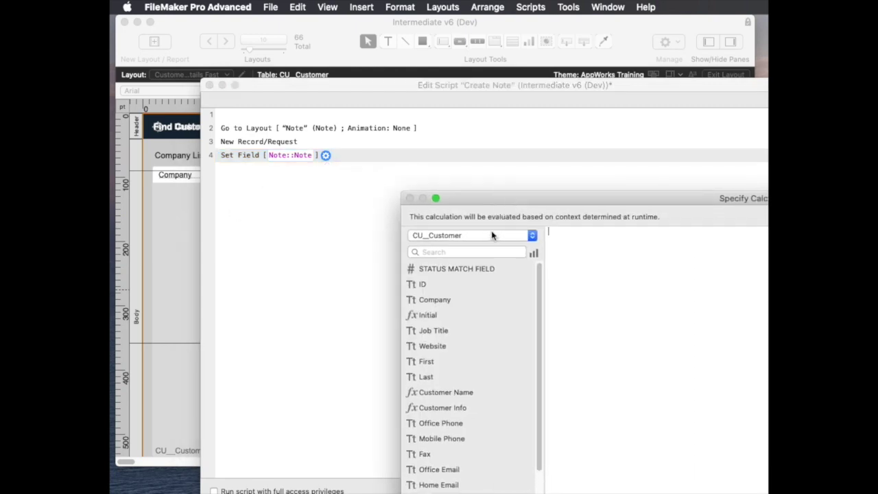
{"action": "left_click", "coordinate": [489, 236]}
{"action": "key", "text": "p"}
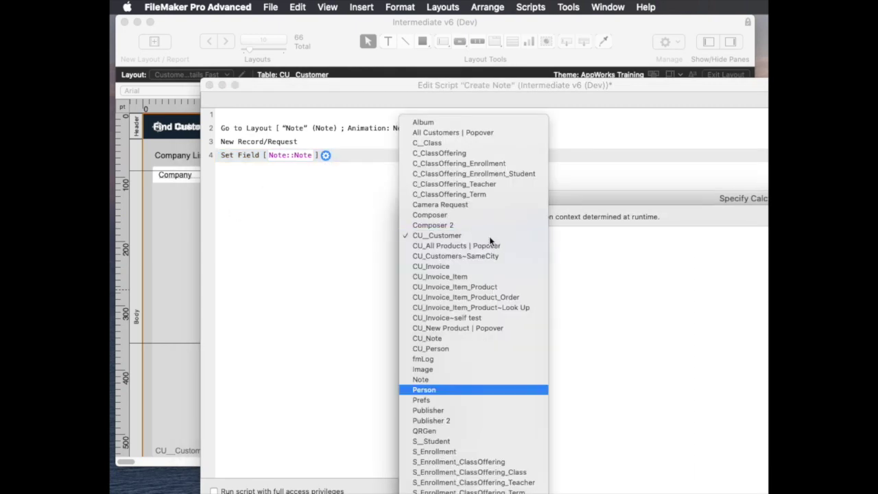
{"action": "key", "text": "r"}
{"action": "key", "text": "Return"}
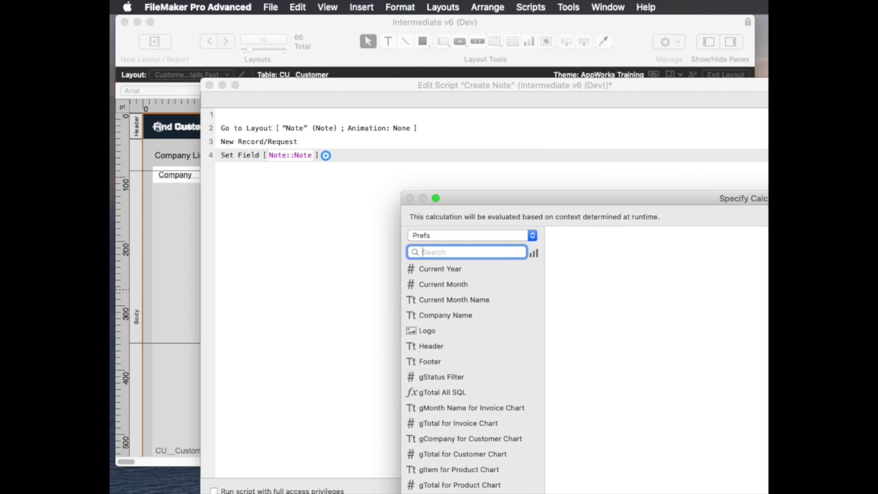
{"action": "left_click_drag", "start_coordinate": [547, 198], "coordinate": [414, 107]}
{"action": "key", "text": "Return"}
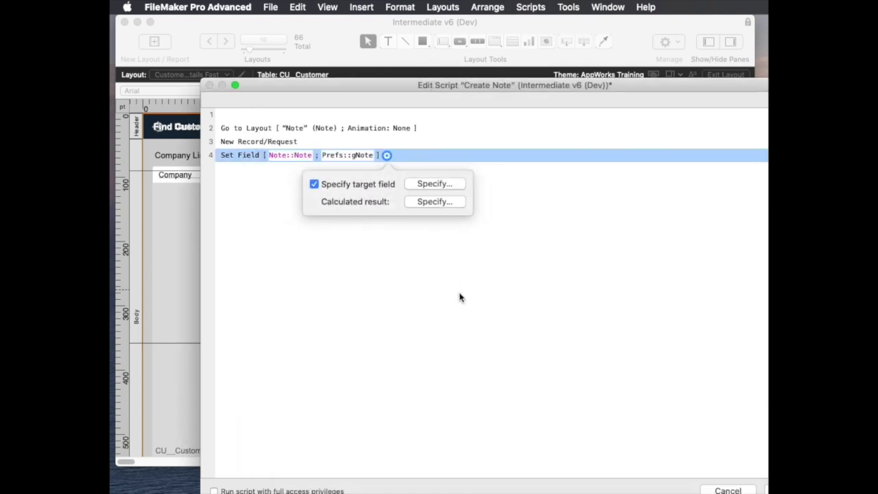
{"action": "left_click", "coordinate": [474, 302]}
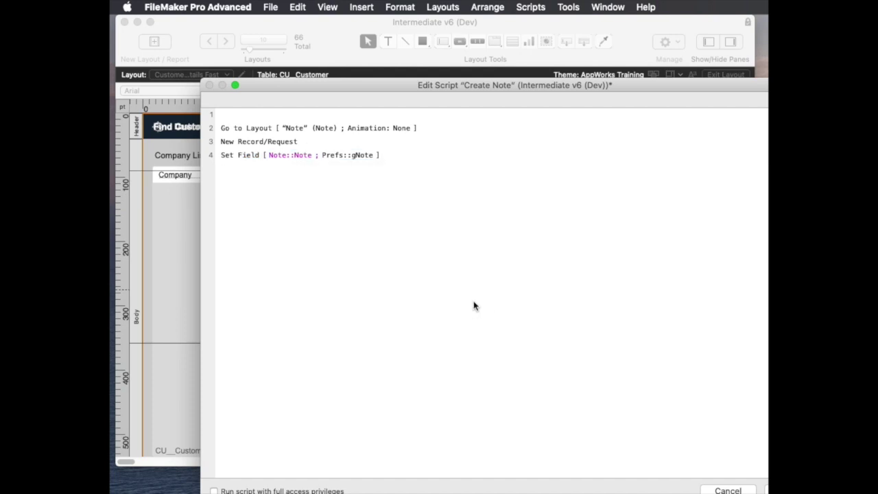
Step: Add a Go to Layout step at the end of the script that returns to the original layout
{"action": "left_click", "coordinate": [446, 161]}
{"action": "key", "text": "Down"}
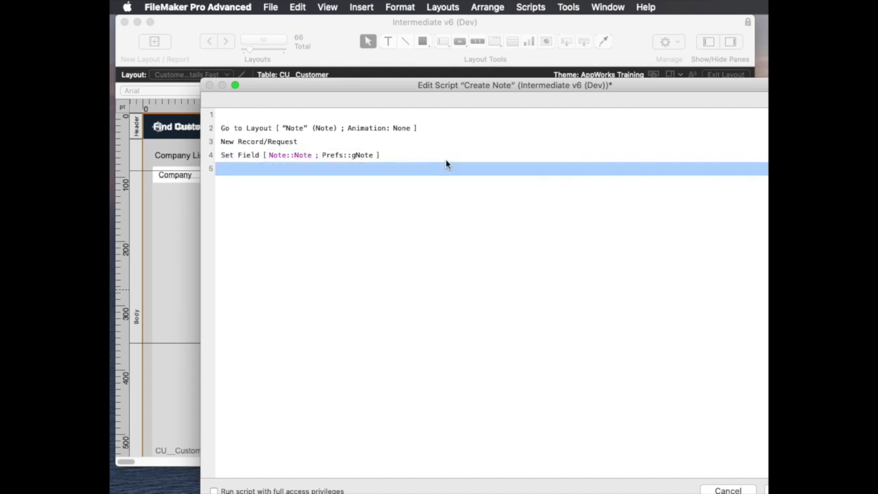
{"action": "type", "text": "go to l"}
{"action": "key", "text": "Return"}
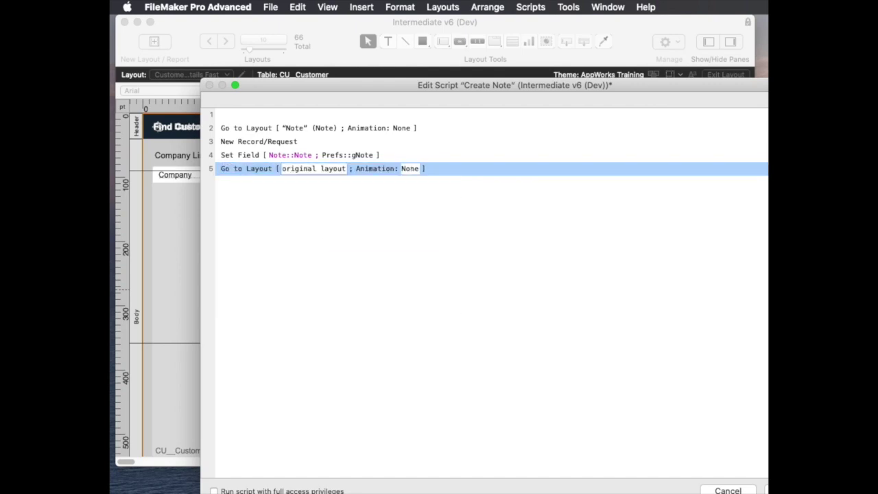
{"action": "left_click", "coordinate": [459, 222]}
Step: Insert a Set Variable step before the first Go to Layout that stores CU__Customer::ID in $id
{"action": "left_click", "coordinate": [459, 127]}
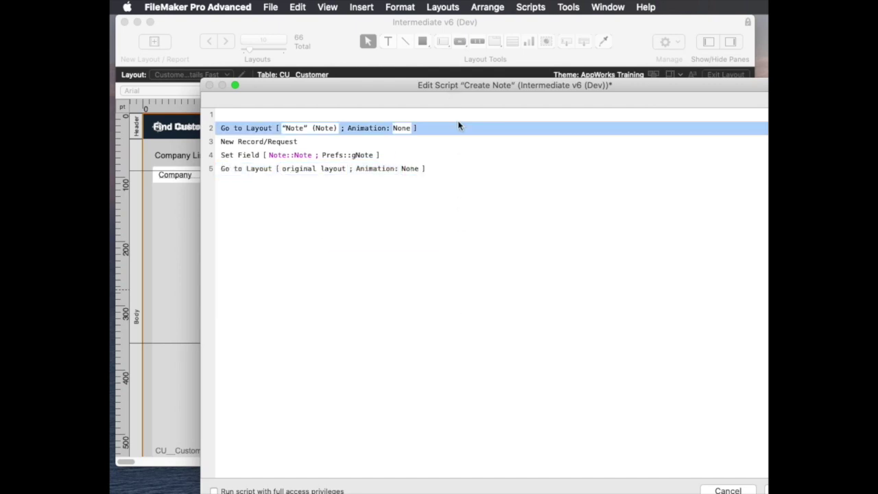
{"action": "left_click", "coordinate": [461, 115]}
{"action": "key", "text": "Return"}
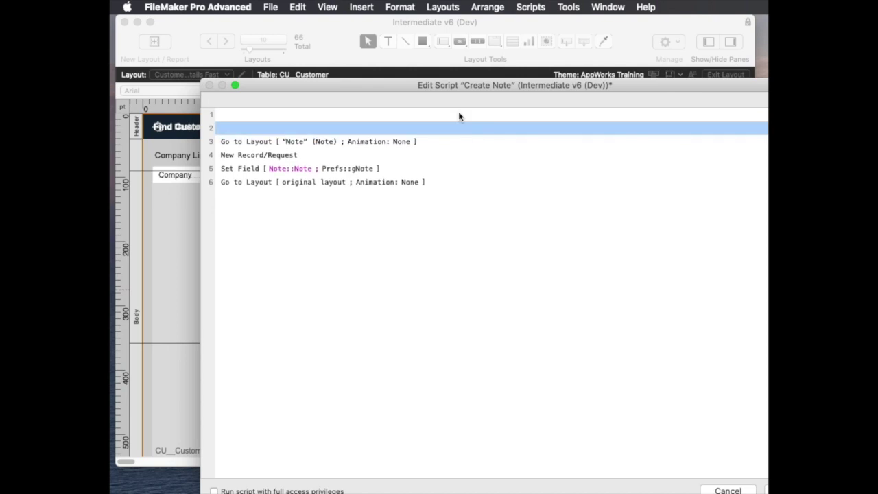
{"action": "type", "text": "sv"}
{"action": "key", "text": "Return"}
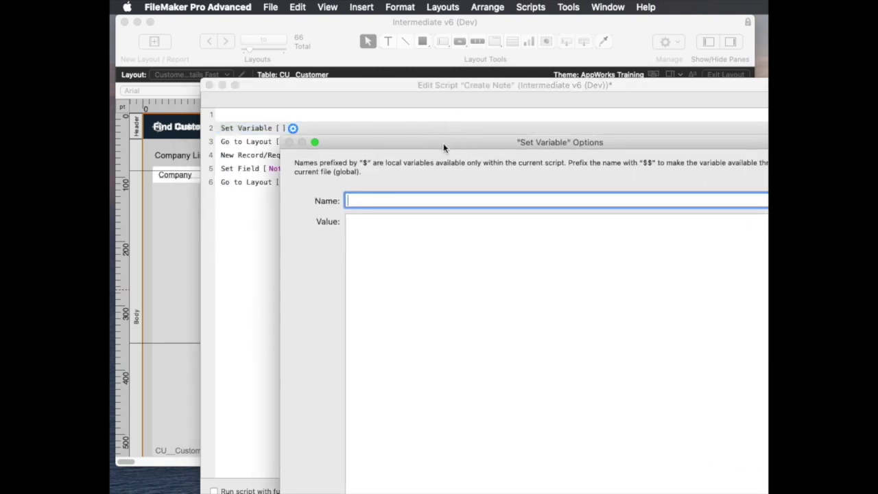
{"action": "type", "text": "id"}
{"action": "key", "text": "Tab"}
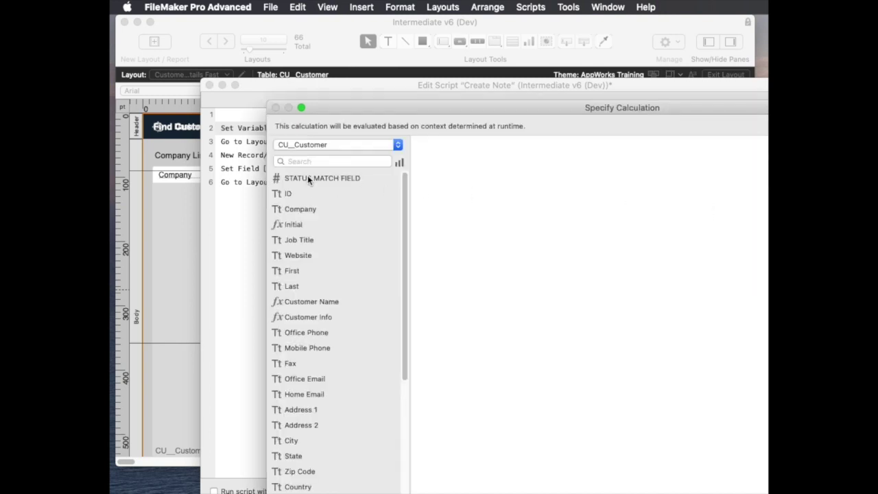
{"action": "double_click", "coordinate": [305, 194]}
{"action": "key", "text": "Return"}
{"action": "key", "text": "Return"}
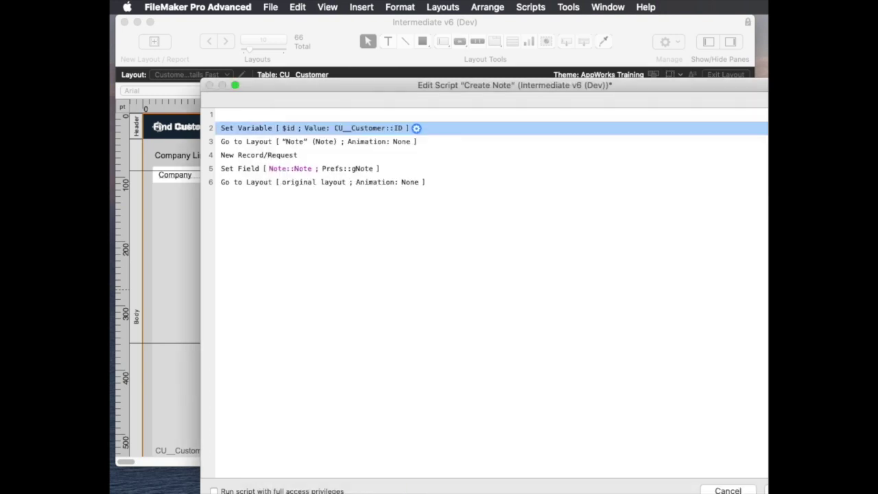
Step: Duplicate the Note::Note Set Field step and point the copy to Note::ID_Foreign
{"action": "left_click", "coordinate": [244, 170]}
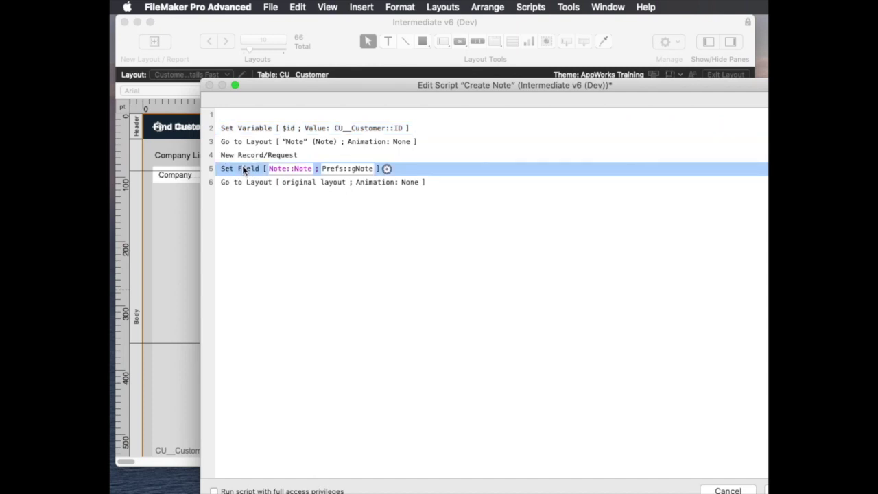
{"action": "key", "text": "super+d"}
{"action": "left_click", "coordinate": [289, 182]}
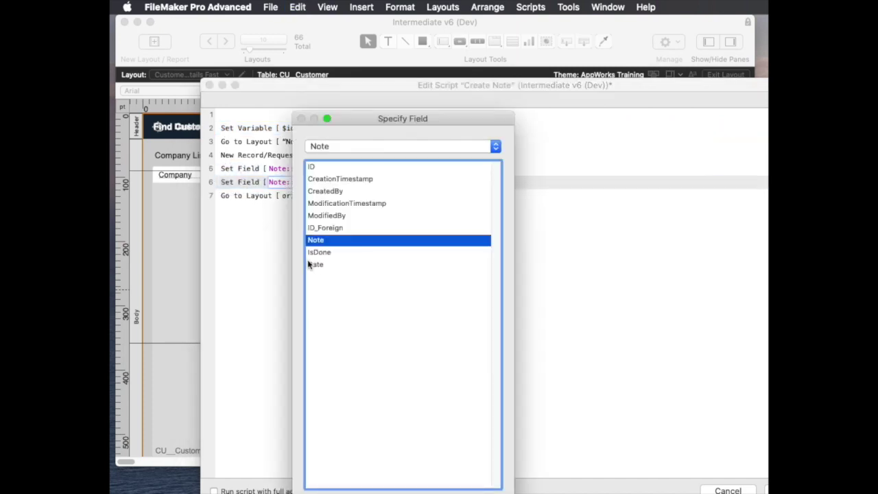
{"action": "double_click", "coordinate": [333, 228]}
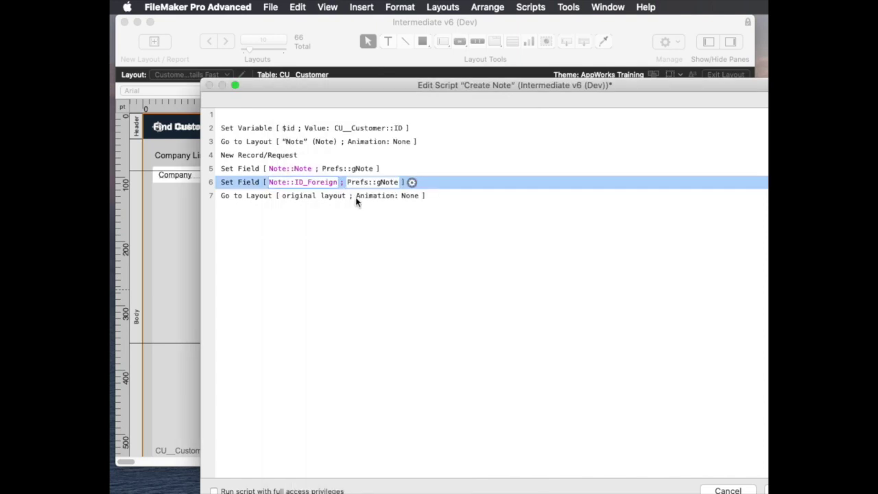
Step: Set the calculated result of the Note::ID_Foreign Set Field step to $id
{"action": "left_click", "coordinate": [412, 183]}
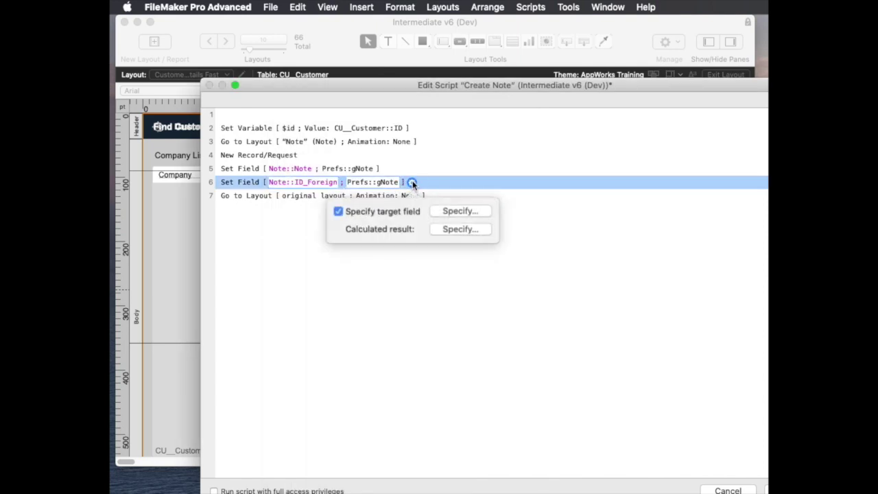
{"action": "left_click", "coordinate": [471, 228]}
{"action": "key", "text": "super+a"}
{"action": "type", "text": "$"}
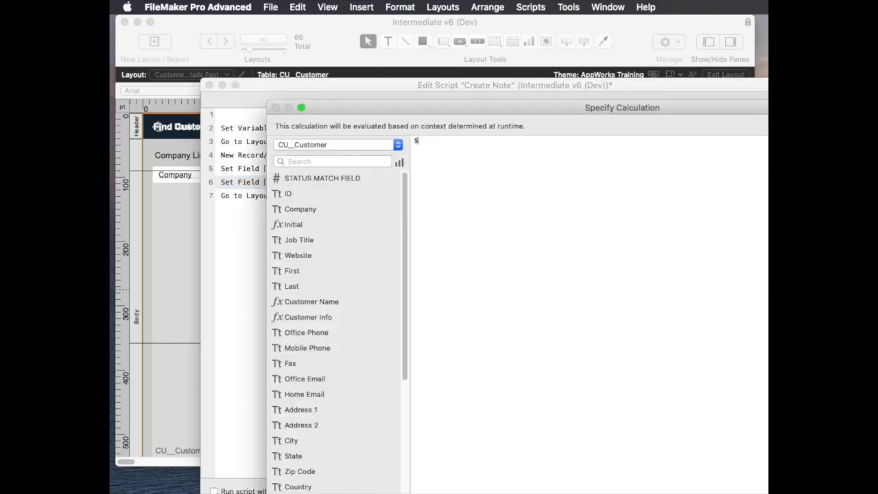
{"action": "type", "text": "id"}
{"action": "key", "text": "Return"}
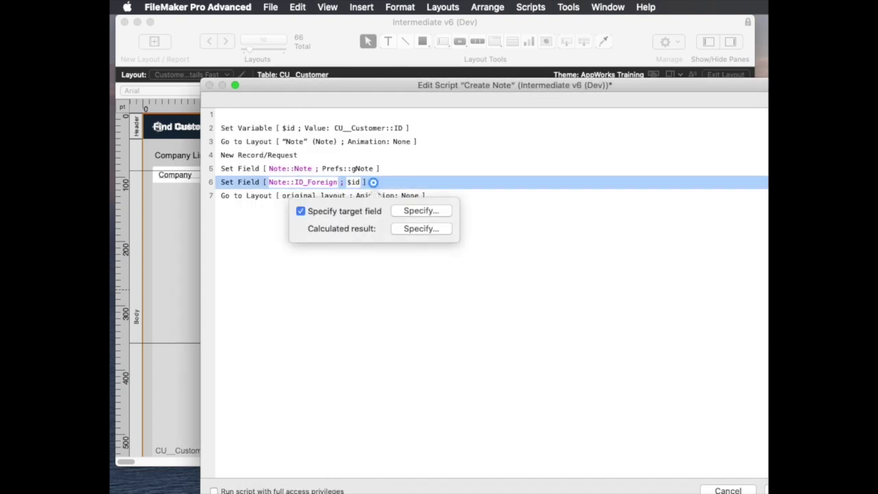
Step: Finish editing the script and assign Create Note to the gNote field's OnObjectSave trigger
{"action": "key", "text": "Escape"}
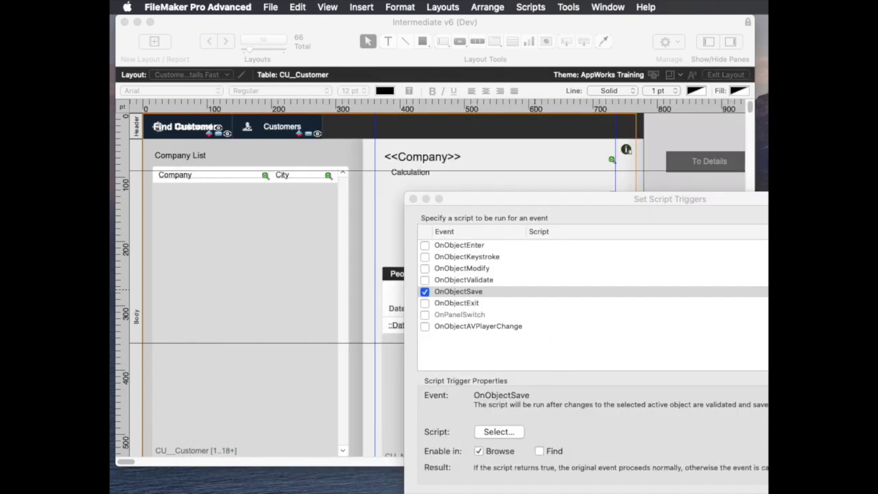
{"action": "key", "text": "Return"}
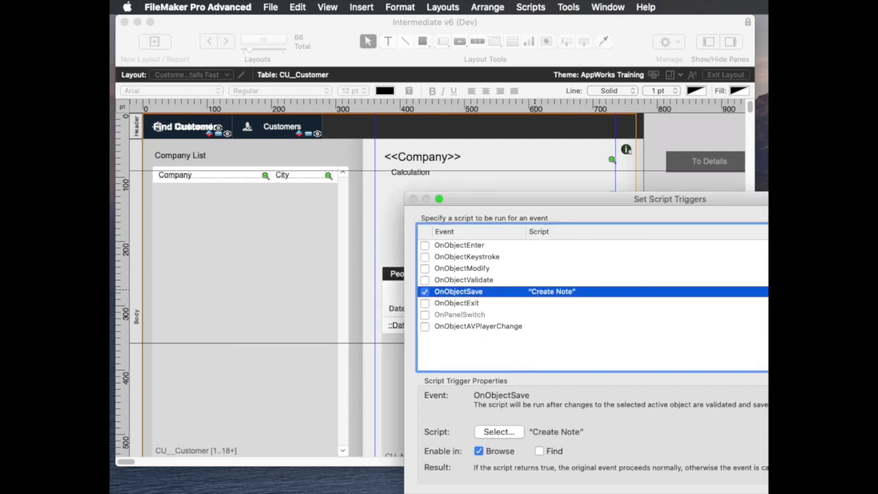
{"action": "key", "text": "Return"}
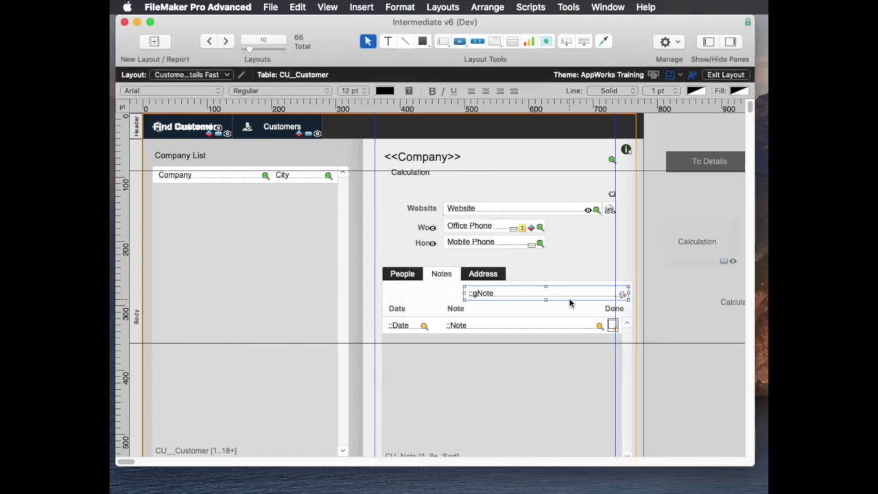
Step: Test the gNote field in Browse mode by submitting the note "Another test", and clear the leftover text from the field
{"action": "key", "text": "super+b"}
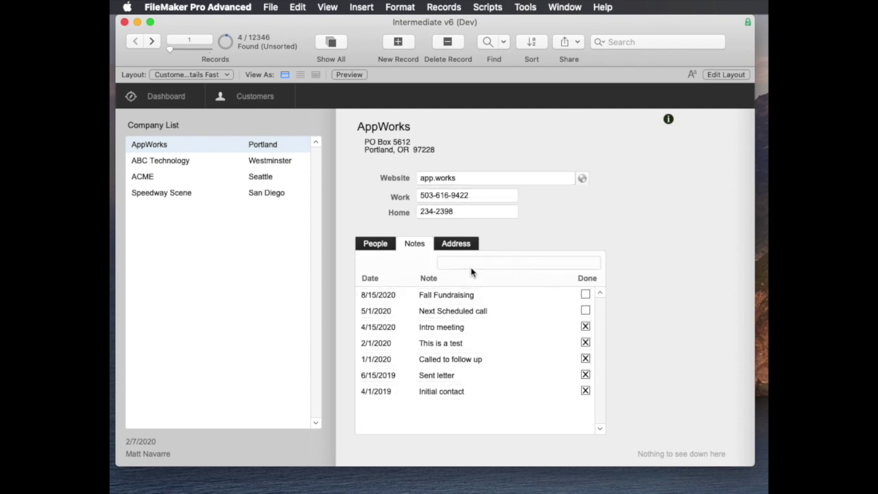
{"action": "left_click", "coordinate": [473, 263]}
{"action": "type", "text": "Another test"}
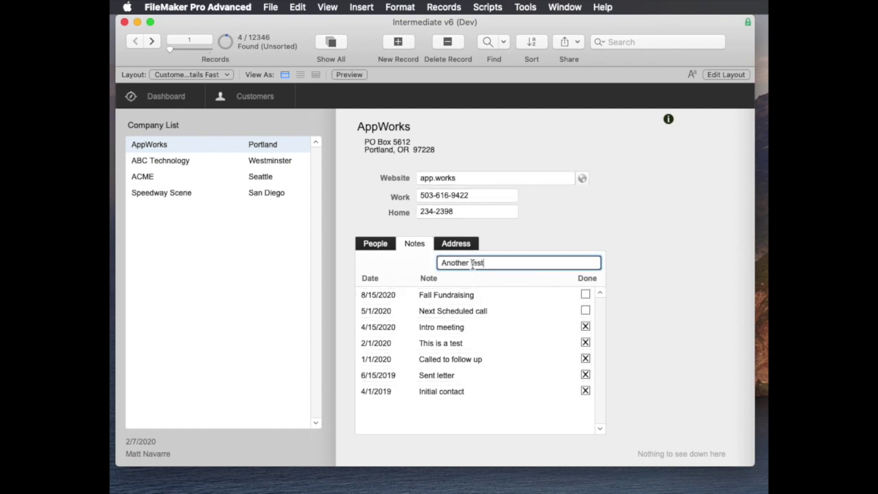
{"action": "key", "text": "Return"}
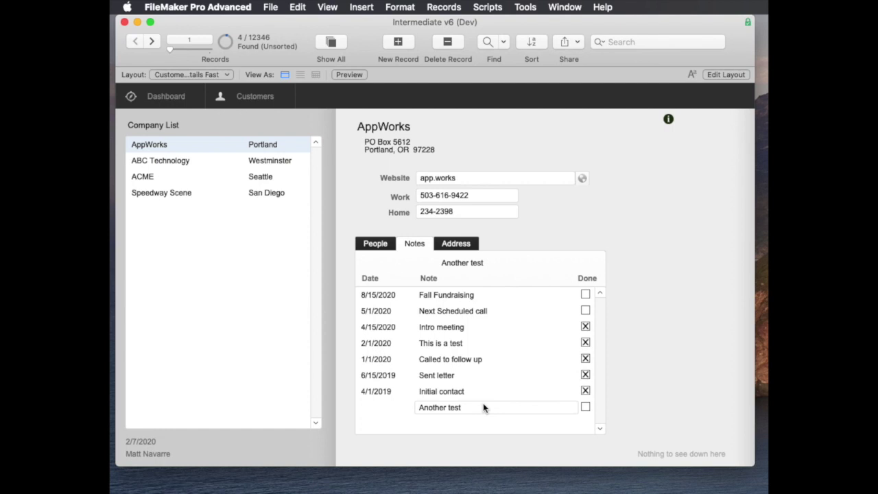
{"action": "left_click", "coordinate": [378, 261]}
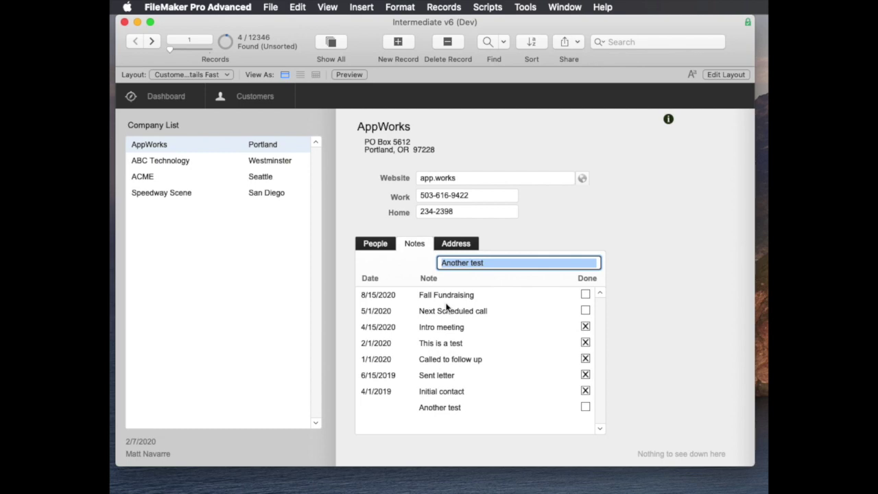
{"action": "key", "text": "BackSpace"}
Step: Open the Create Note script in the Script Workspace
{"action": "key", "text": "super+shift+s"}
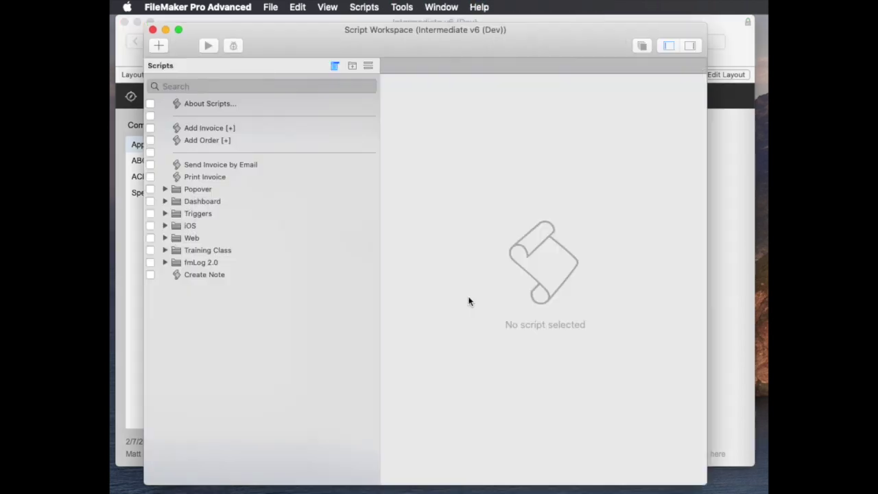
{"action": "left_click", "coordinate": [198, 266]}
{"action": "left_click", "coordinate": [209, 274]}
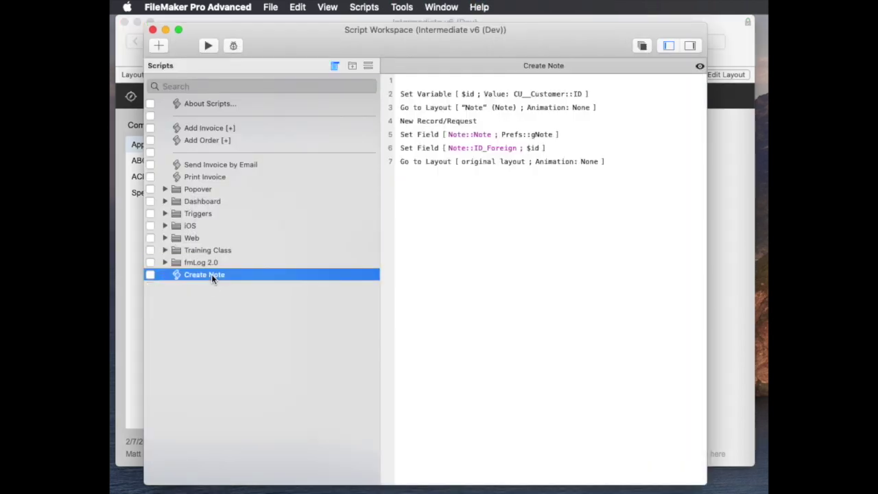
{"action": "left_click", "coordinate": [447, 162]}
{"action": "key", "text": "BackSpace"}
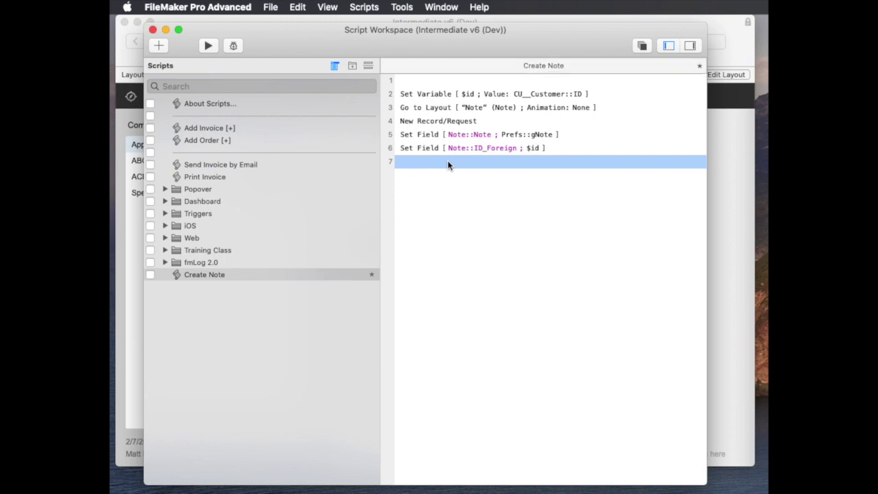
{"action": "key", "text": "super+z"}
{"action": "key", "text": "super+z"}
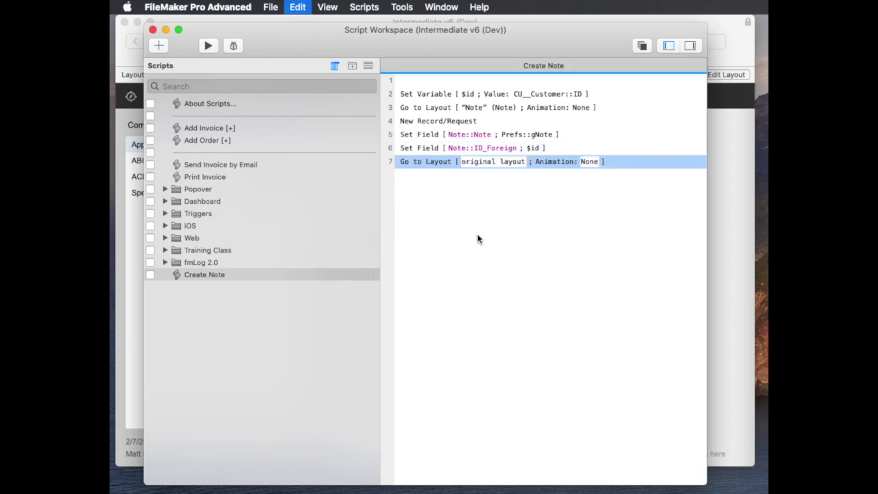
Step: Insert a Set Field step at the end of the script, two blank lines below the final Go to Layout step
{"action": "left_click", "coordinate": [440, 201]}
{"action": "left_click", "coordinate": [436, 165]}
{"action": "key", "text": "Return"}
{"action": "key", "text": "Return"}
{"action": "key", "text": "Return"}
{"action": "type", "text": "set f"}
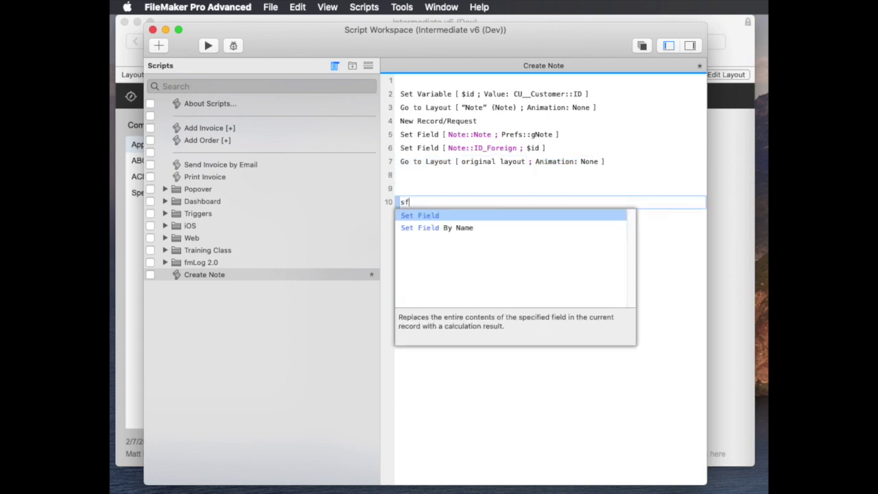
{"action": "key", "text": "Return"}
{"action": "key", "text": "Return"}
Step: Configure the new Set Field step to target Prefs::gNote with an empty string "" as its calculated result
{"action": "left_click", "coordinate": [508, 231]}
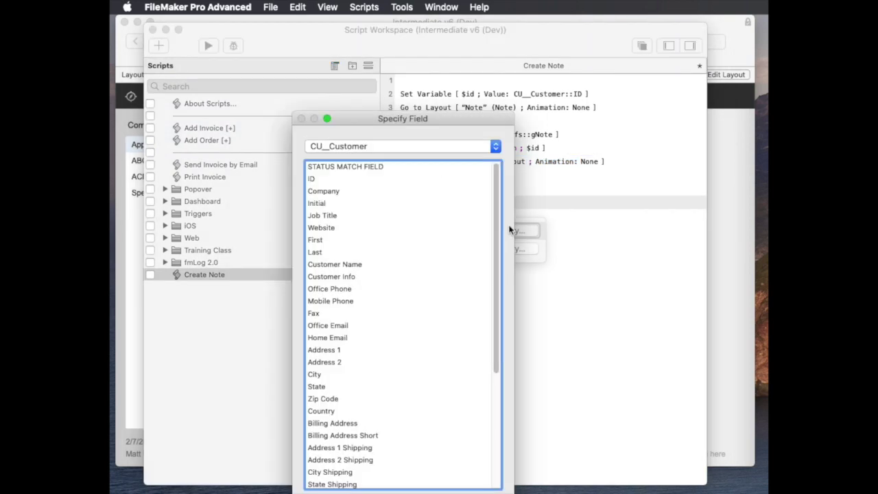
{"action": "left_click", "coordinate": [385, 146]}
{"action": "key", "text": "p"}
{"action": "key", "text": "r"}
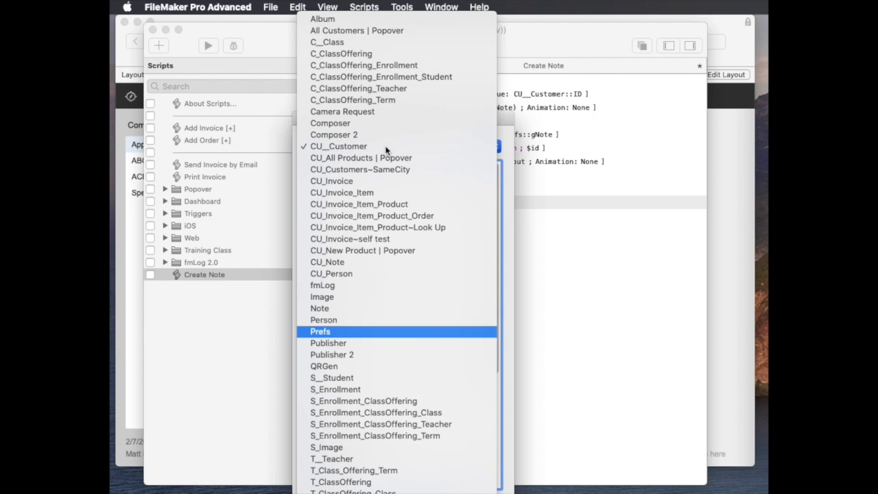
{"action": "key", "text": "Return"}
{"action": "double_click", "coordinate": [337, 387]}
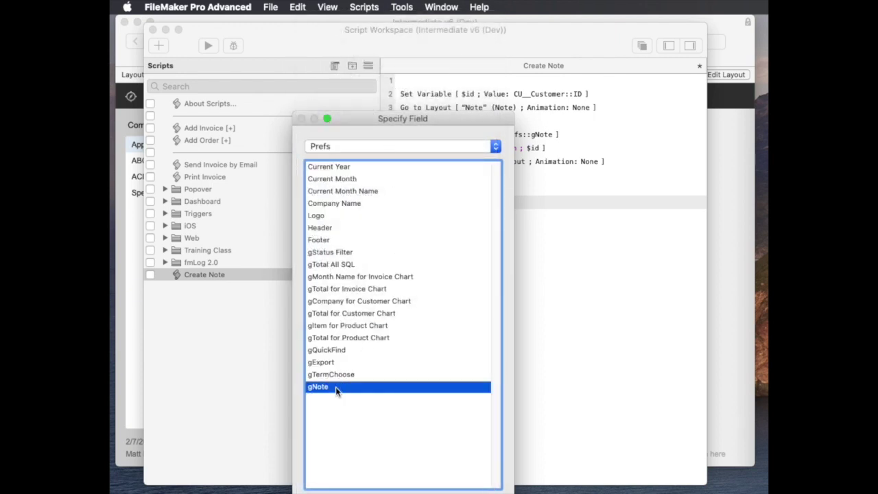
{"action": "left_click", "coordinate": [562, 250]}
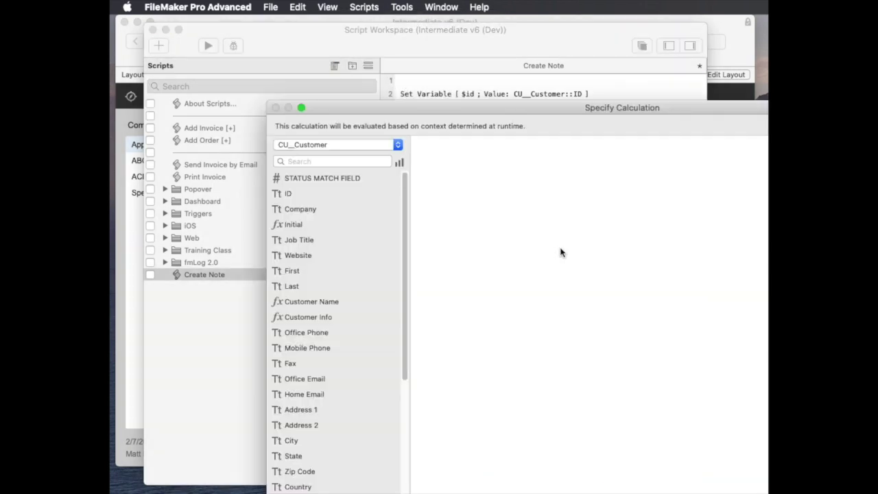
{"action": "type", "text": "\"\""}
{"action": "key", "text": "Return"}
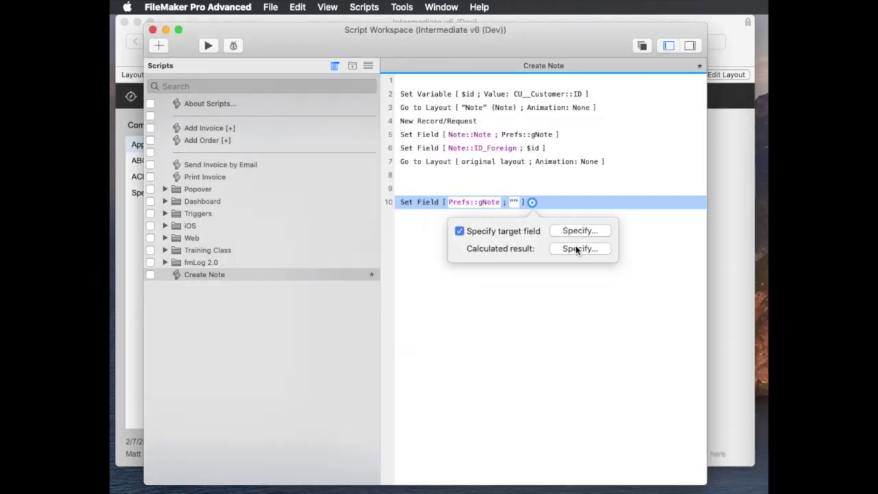
{"action": "left_click", "coordinate": [459, 325]}
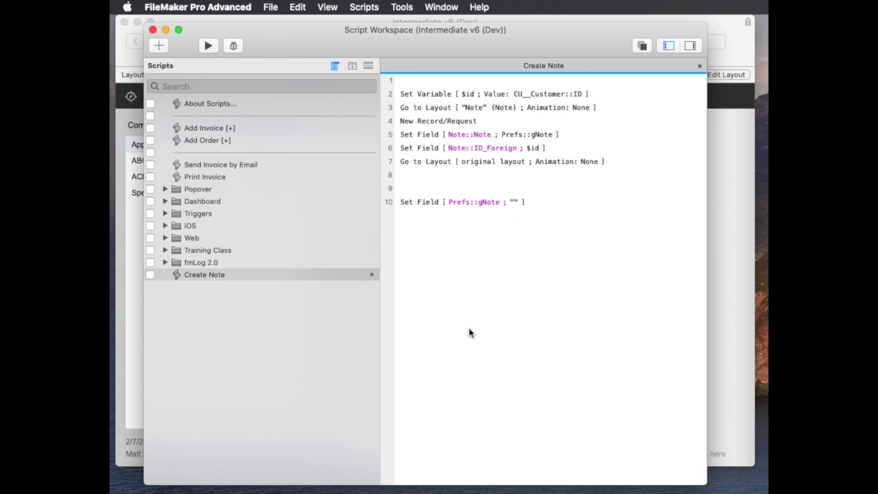
Step: Insert a Set Variable step, set off by blank lines, between the Note::ID_Foreign Set Field and the final Go to Layout
{"action": "left_click", "coordinate": [439, 178]}
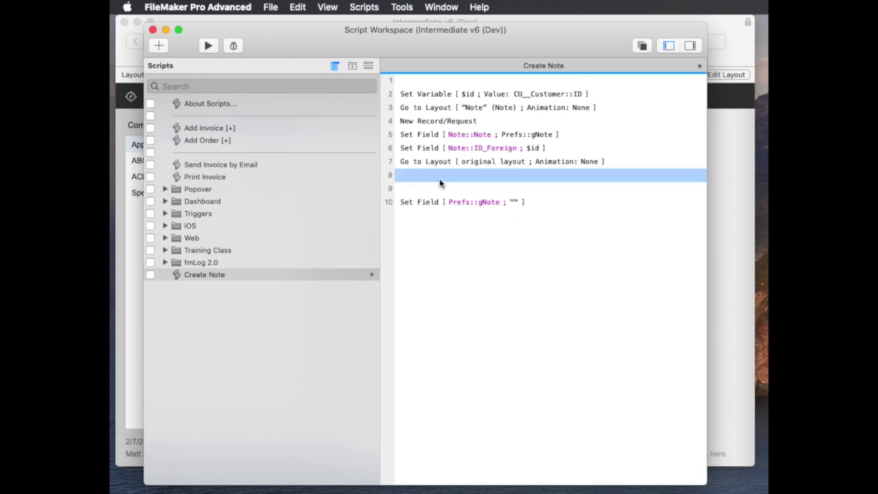
{"action": "left_click", "coordinate": [427, 155]}
{"action": "key", "text": "Return"}
{"action": "key", "text": "Return"}
{"action": "key", "text": "Return"}
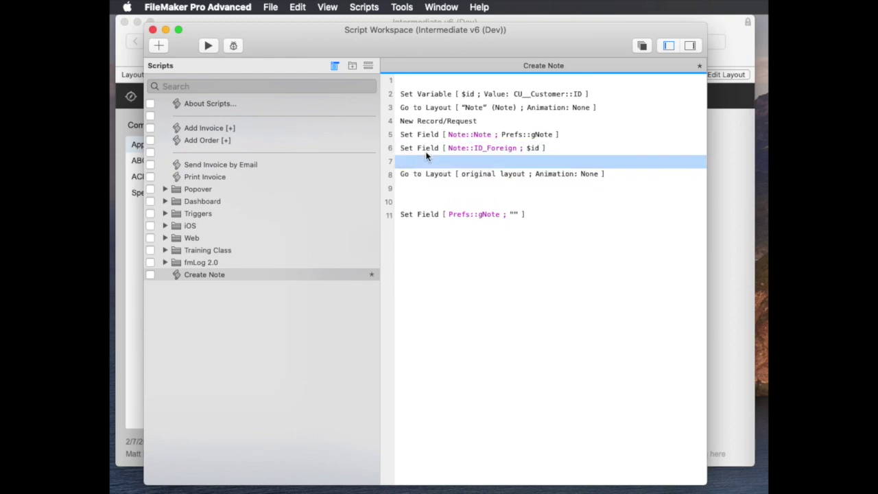
{"action": "type", "text": "sv"}
{"action": "key", "text": "Return"}
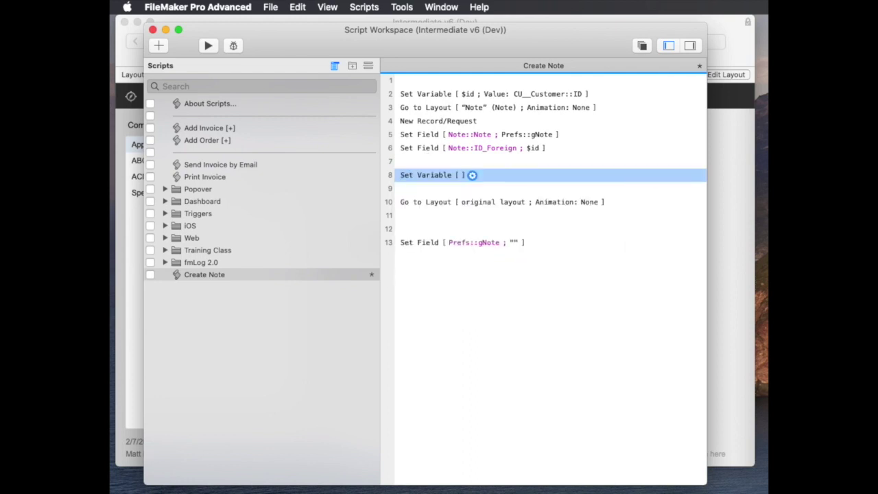
Step: Name the new step's variable $$id_note so it is global
{"action": "left_click", "coordinate": [473, 175]}
{"action": "type", "text": "$id_note"}
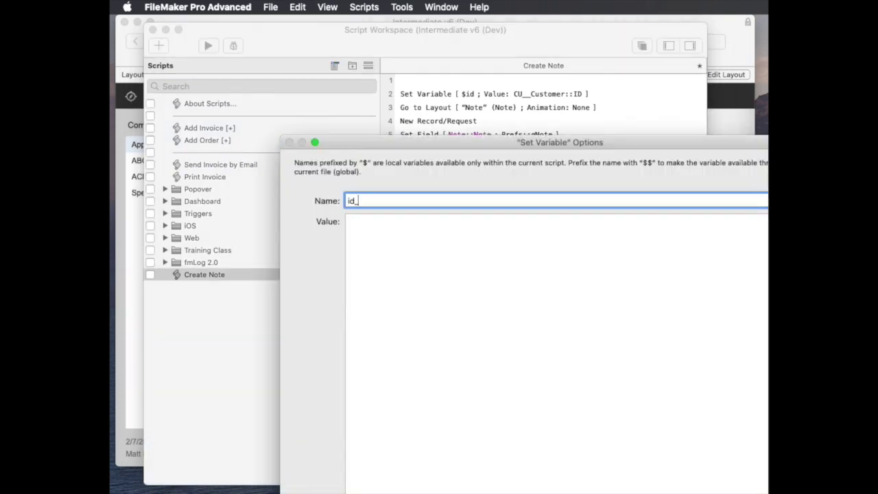
{"action": "key", "text": "Tab"}
{"action": "key", "text": "shift+Tab"}
{"action": "key", "text": "Left"}
{"action": "type", "text": "$"}
{"action": "key", "text": "Tab"}
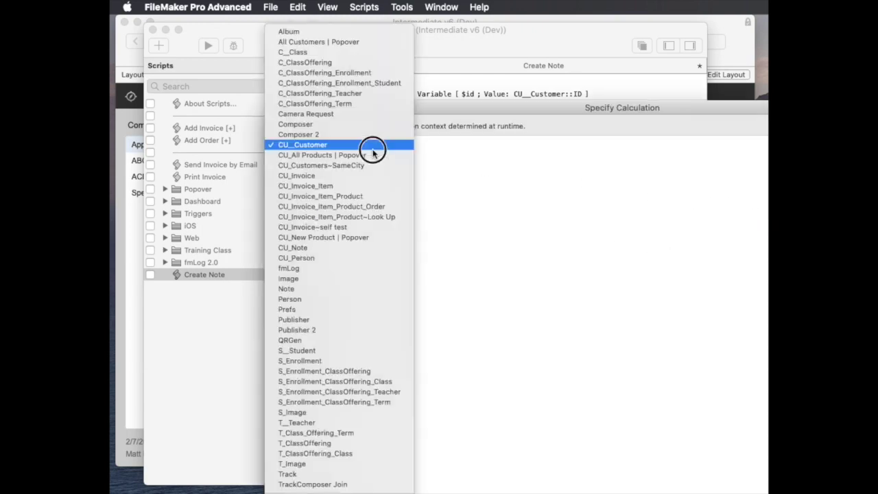
Step: Set the value of $$id_note to Note::ID
{"action": "left_click", "coordinate": [374, 150]}
{"action": "type", "text": "n"}
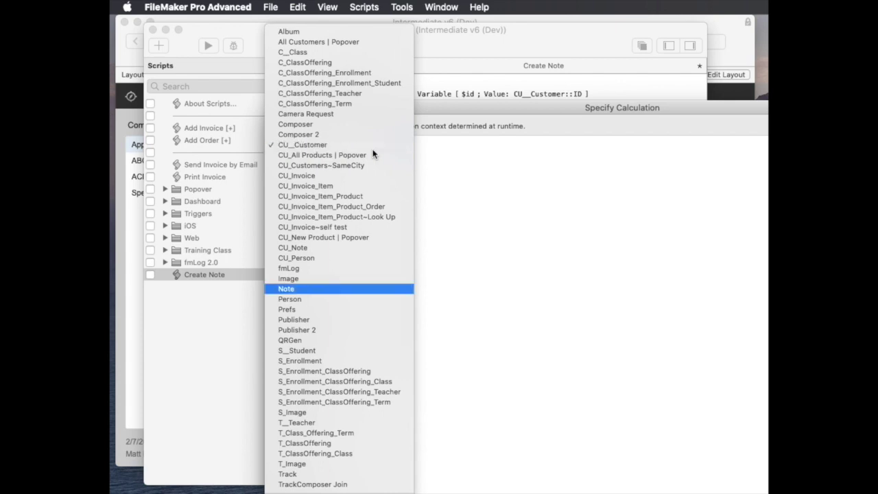
{"action": "key", "text": "Return"}
{"action": "double_click", "coordinate": [334, 177]}
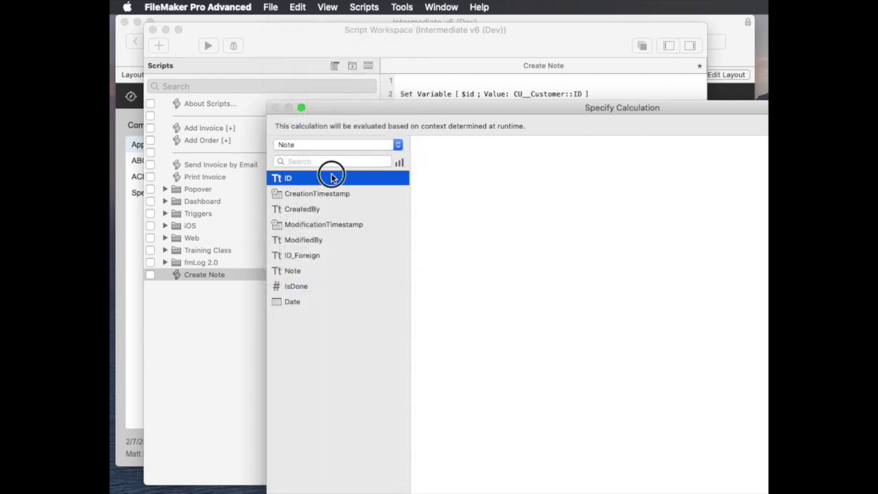
{"action": "key", "text": "Return"}
{"action": "key", "text": "Return"}
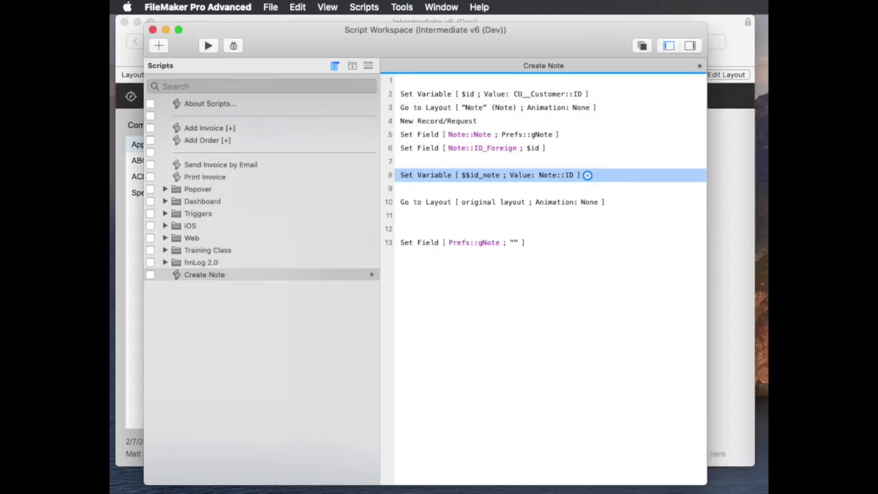
Step: Duplicate the Note::ID_Foreign Set Field step and point the copy to Note::Date
{"action": "left_click", "coordinate": [586, 146]}
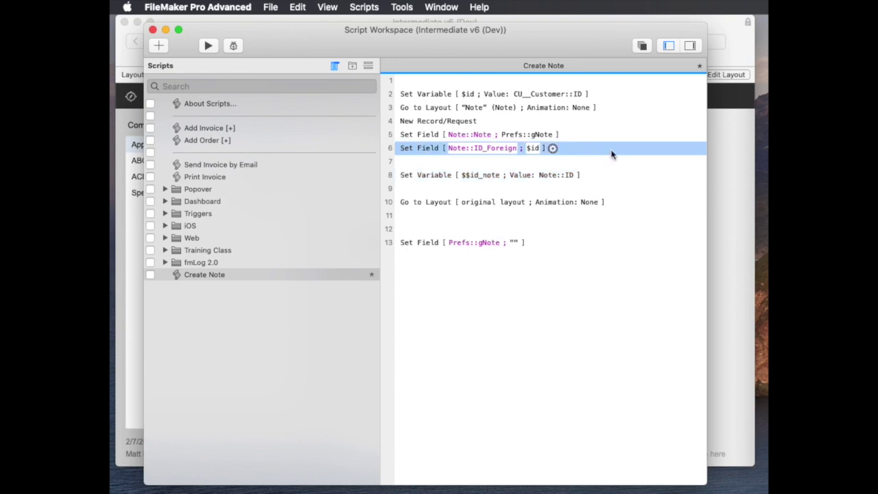
{"action": "key", "text": "super+d"}
{"action": "left_click", "coordinate": [489, 162]}
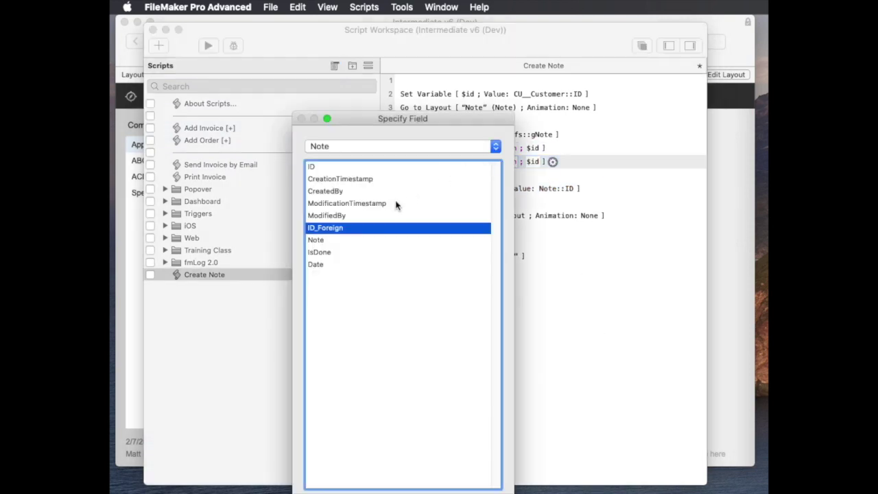
{"action": "double_click", "coordinate": [329, 264]}
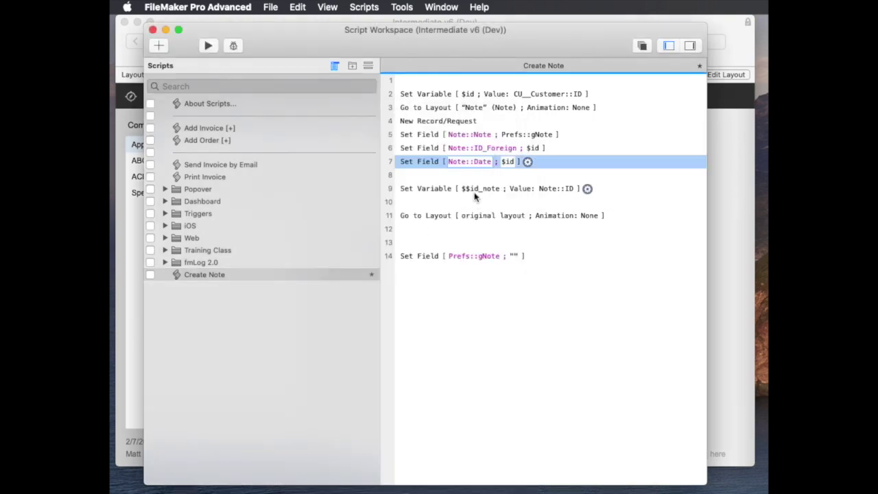
Step: Set the calculated result of the Note::Date Set Field step to Get (CurrentDate)
{"action": "left_click", "coordinate": [528, 163]}
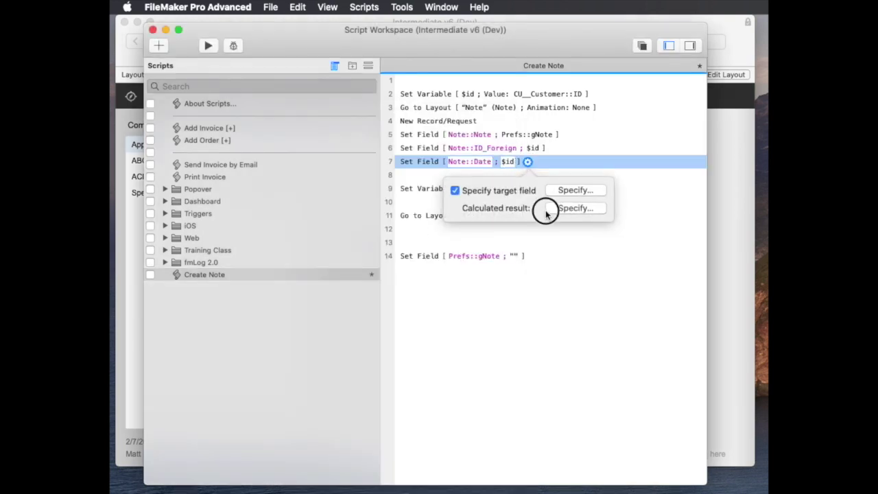
{"action": "left_click", "coordinate": [547, 211]}
{"action": "type", "text": "get (Curr"}
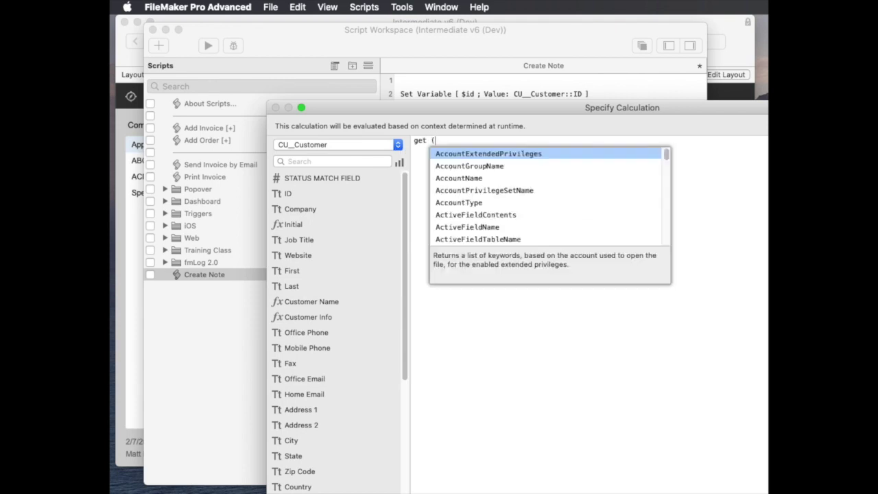
{"action": "key", "text": "Return"}
{"action": "key", "text": "Return"}
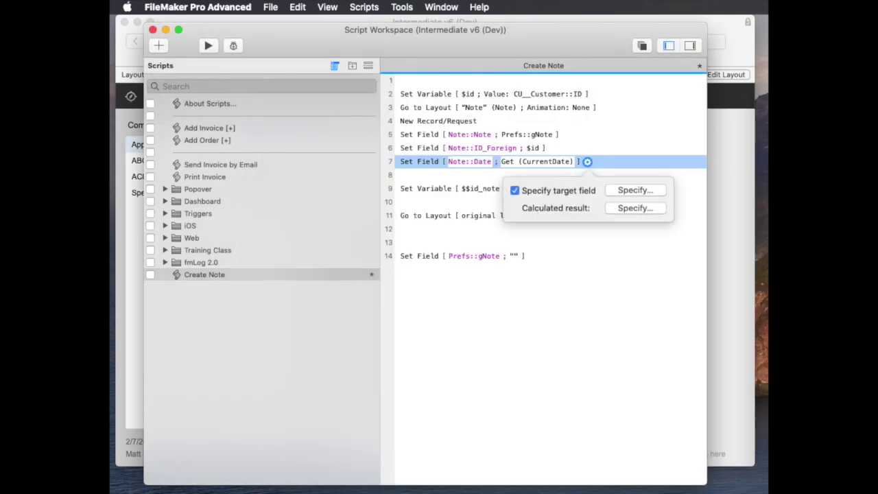
Step: Duplicate the Note::Date Set Field step and point the copy to Note::IsDone
{"action": "key", "text": "super+d"}
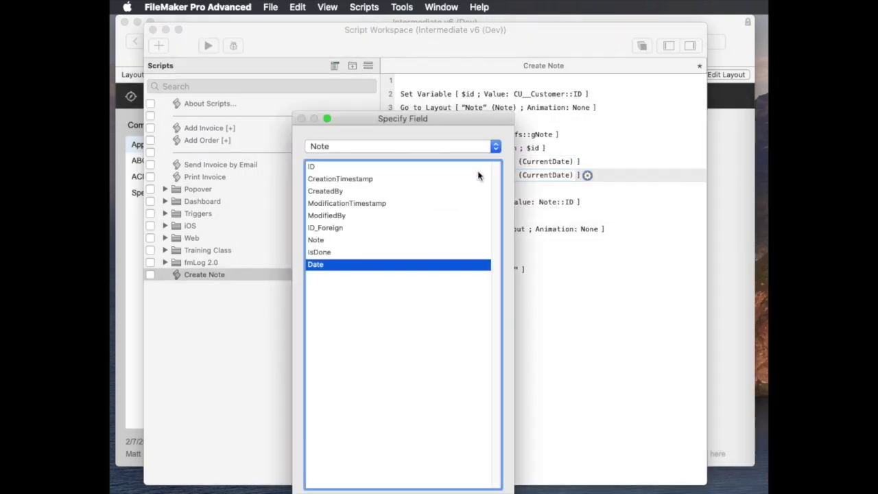
{"action": "left_click", "coordinate": [478, 175]}
{"action": "double_click", "coordinate": [345, 252]}
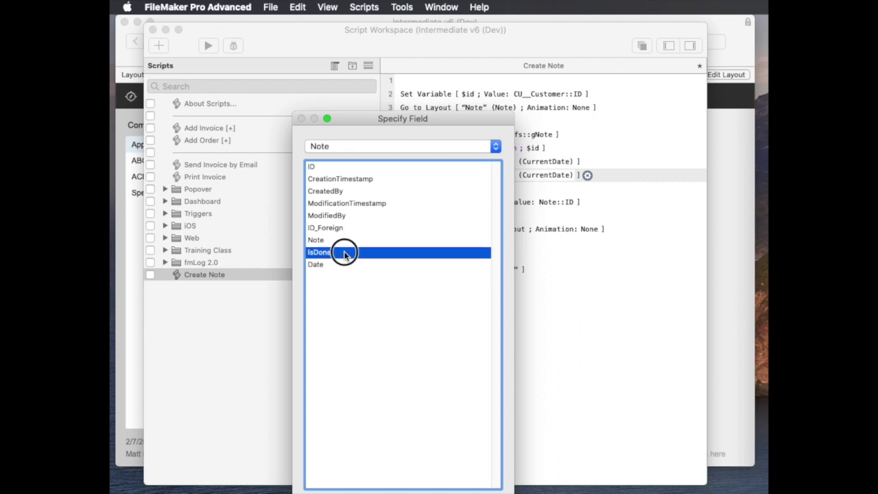
Step: Set the calculated result of the Note::IsDone Set Field step to 1
{"action": "left_click", "coordinate": [596, 175]}
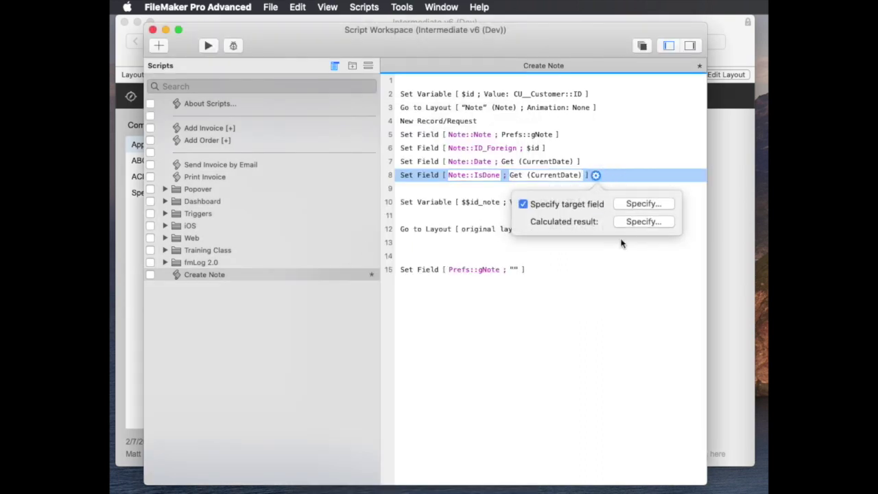
{"action": "left_click", "coordinate": [642, 222]}
{"action": "key", "text": "super+a"}
{"action": "type", "text": "1"}
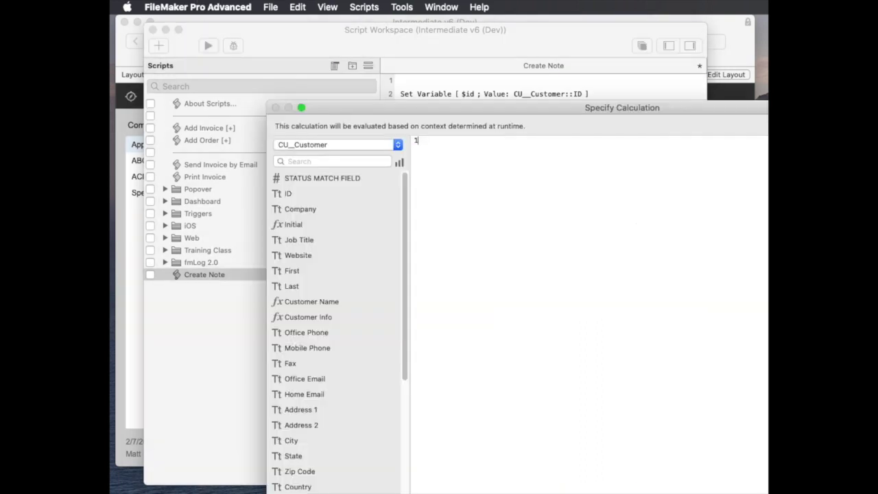
{"action": "key", "text": "Return"}
Step: Save the Create Note script and close the Script Workspace
{"action": "key", "text": "super+s"}
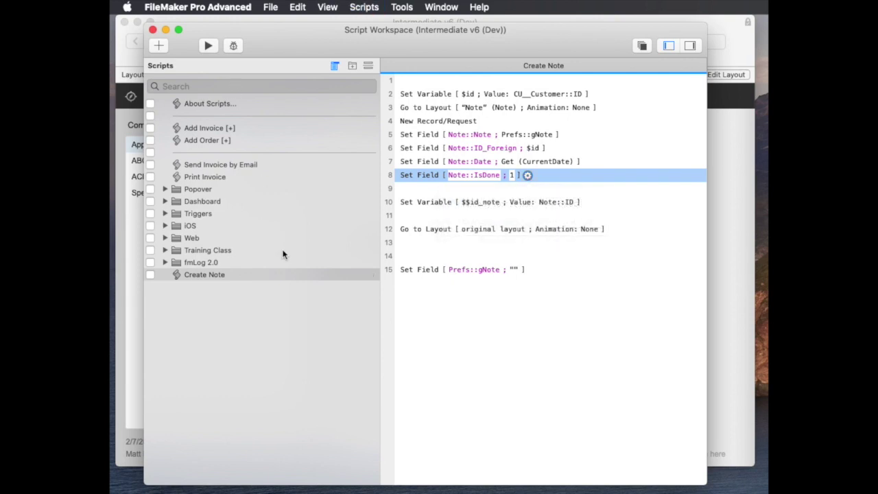
{"action": "left_click", "coordinate": [304, 408]}
{"action": "key", "text": "super+w"}
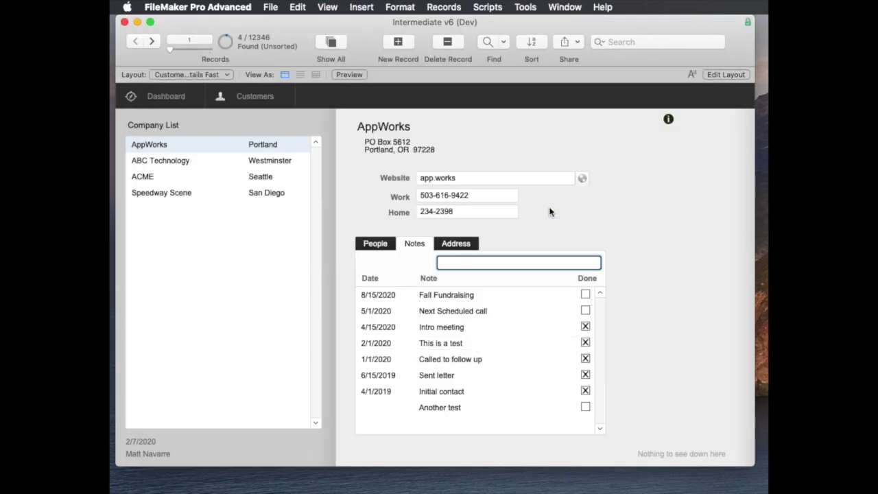
Step: Give the gNote field on the layout the placeholder text Enter New Note and return to Browse mode
{"action": "key", "text": "super+l"}
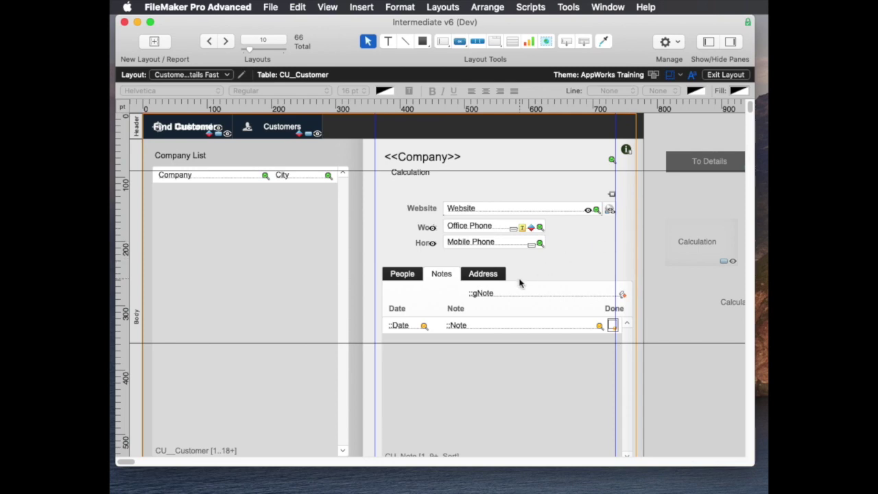
{"action": "double_click", "coordinate": [506, 293]}
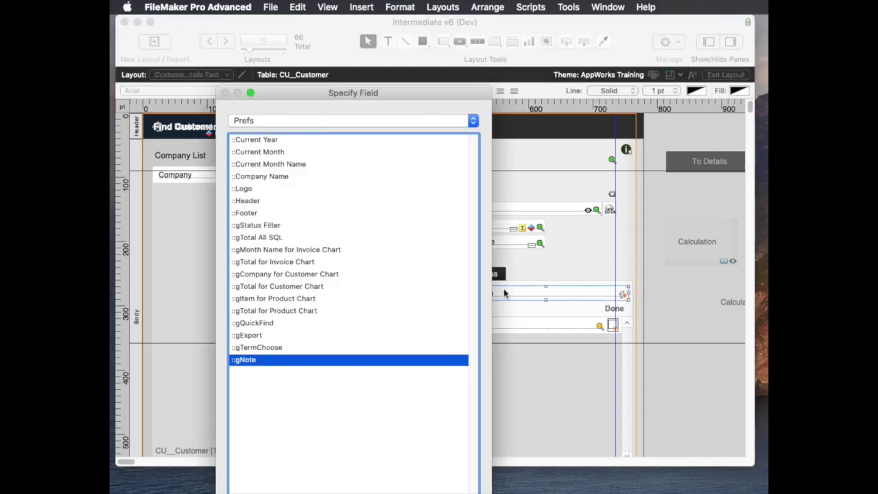
{"action": "key", "text": "Return"}
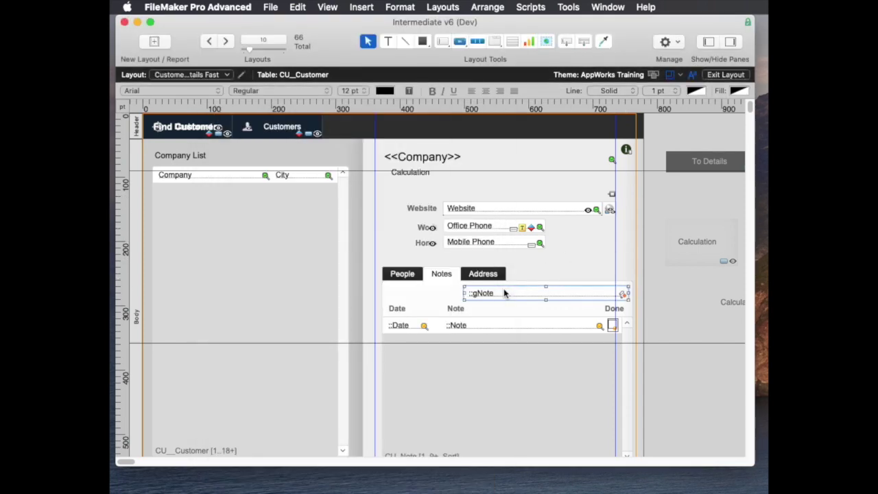
{"action": "left_click", "coordinate": [732, 39]}
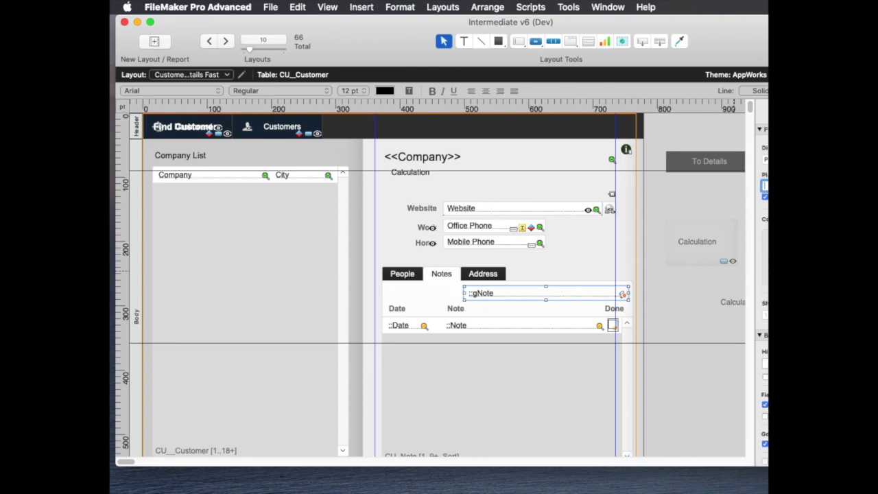
{"action": "left_click_drag", "start_coordinate": [742, 57], "coordinate": [704, 64]}
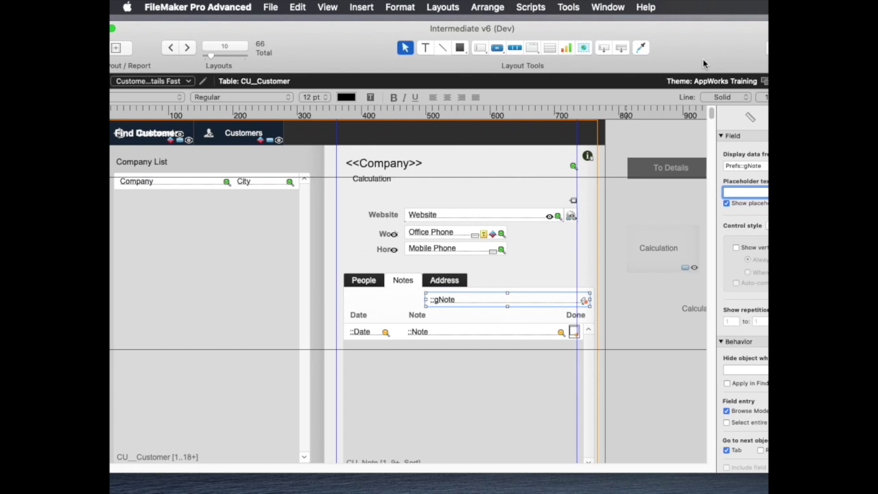
{"action": "type", "text": "Enter New Note"}
{"action": "key", "text": "super+b"}
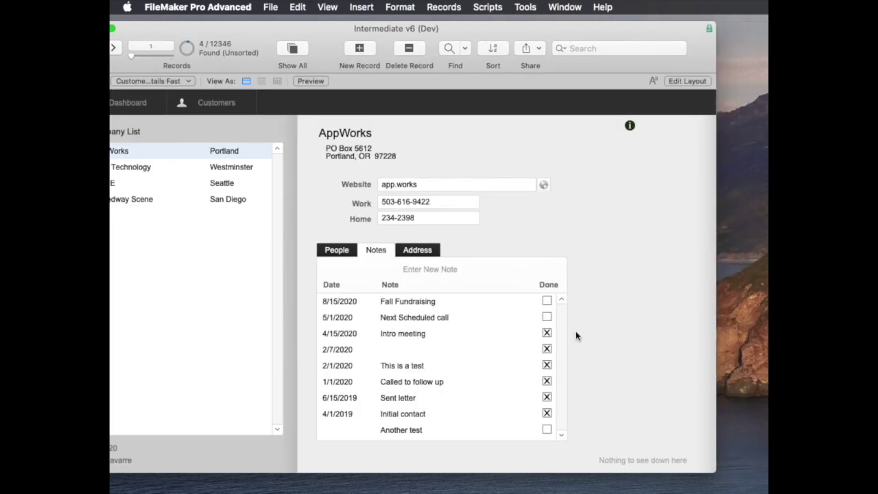
Step: Fill in the blank note dated 2/7/2020 with A test
{"action": "left_click", "coordinate": [498, 269]}
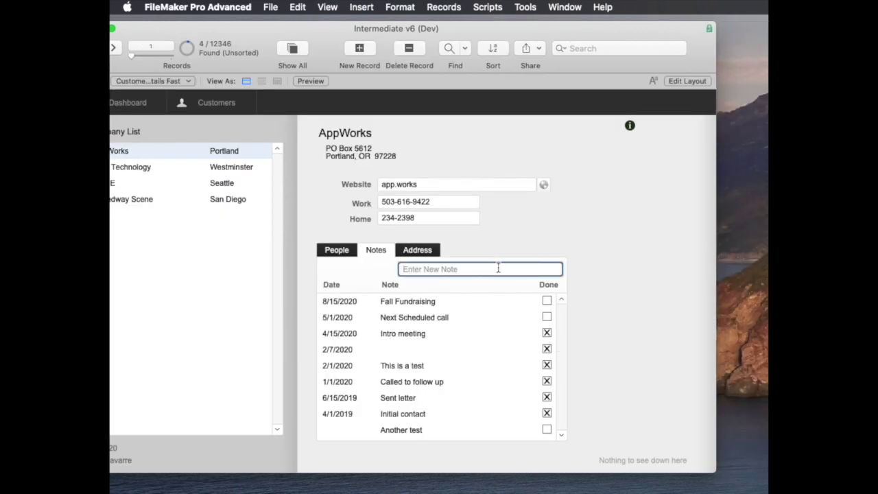
{"action": "left_click", "coordinate": [420, 349]}
{"action": "type", "text": "A test"}
Step: Create a new note reading Follow up again through the gNote entry field
{"action": "left_click", "coordinate": [442, 268]}
{"action": "type", "text": "Follow up again"}
{"action": "key", "text": "Return"}
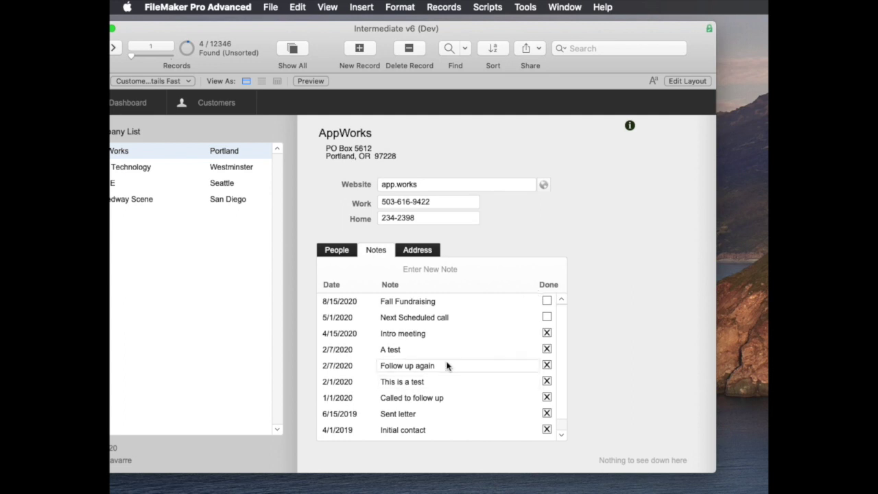
Step: Add a formula-based conditional formatting rule to the Date and Note fields of the notes portal in Layout mode
{"action": "key", "text": "super+l"}
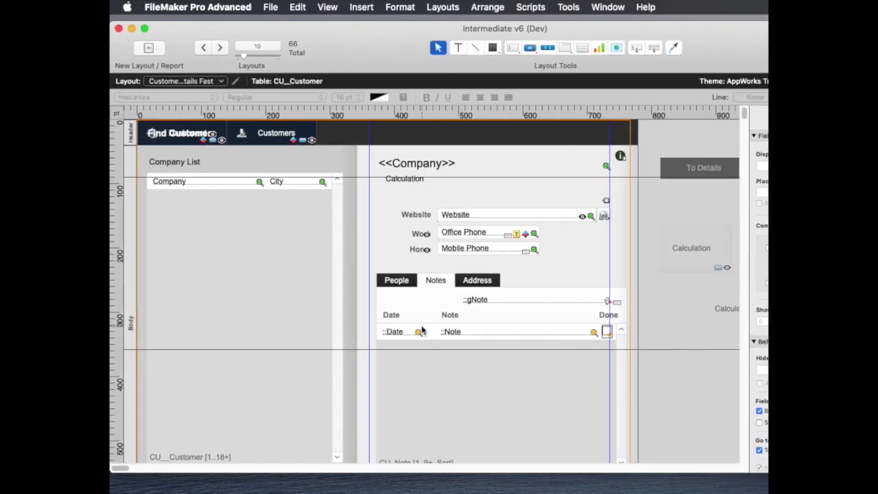
{"action": "left_click", "coordinate": [441, 333]}
{"action": "right_click", "coordinate": [484, 332]}
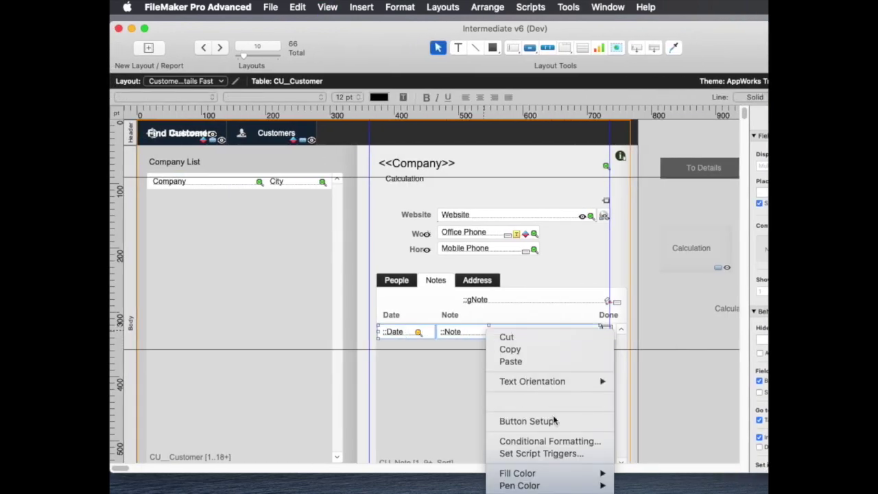
{"action": "left_click", "coordinate": [568, 442]}
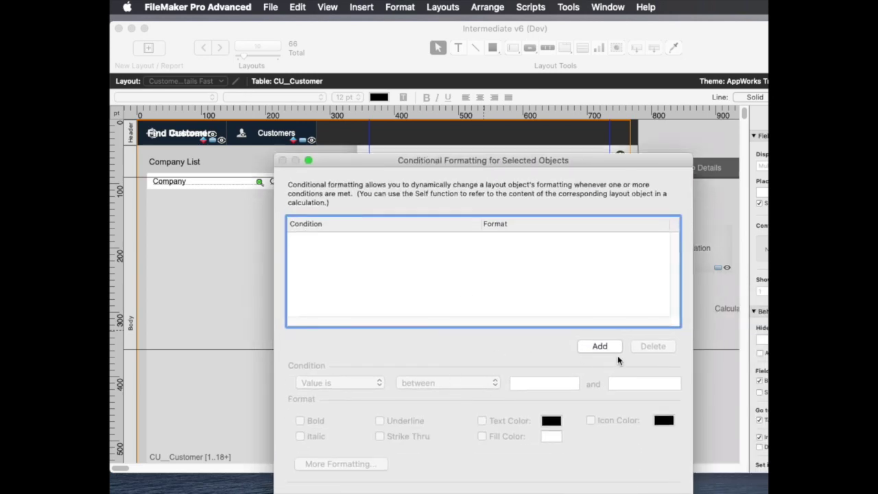
{"action": "left_click", "coordinate": [607, 348]}
{"action": "left_click", "coordinate": [325, 382]}
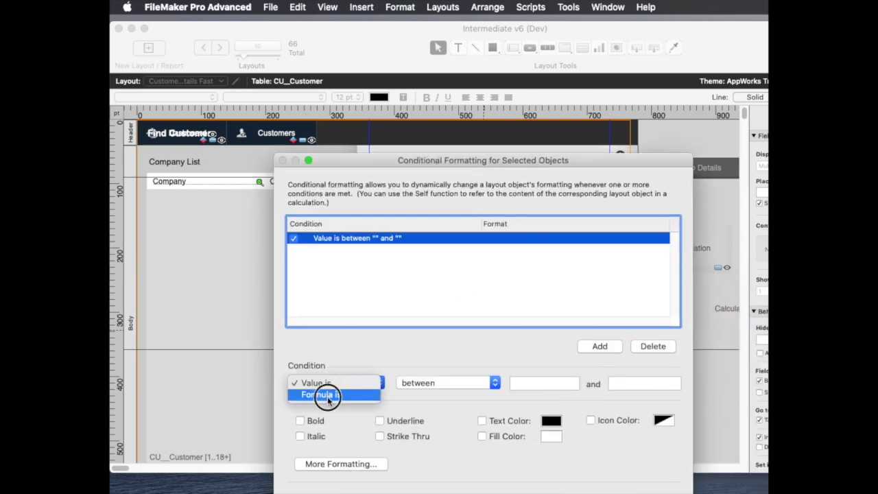
{"action": "left_click", "coordinate": [320, 394]}
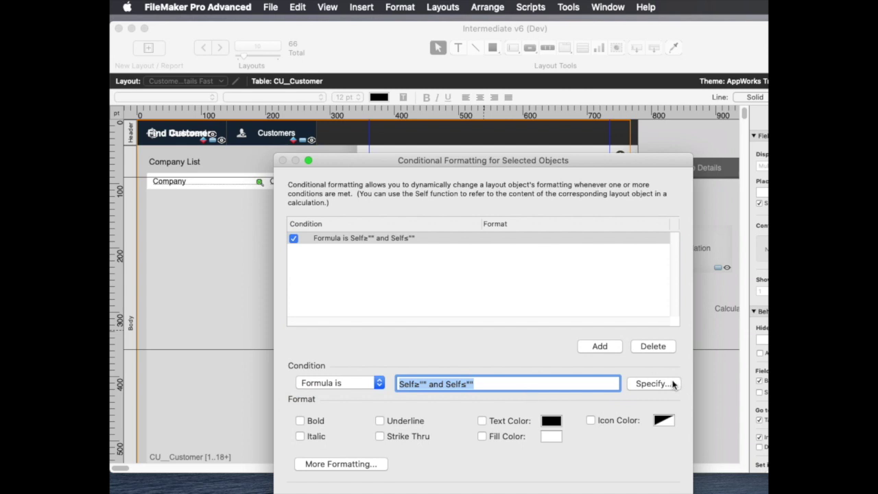
Step: Replace the rule's default formula with the global variable $$id_note
{"action": "type", "text": "RR"}
{"action": "key", "text": "BackSpace"}
{"action": "key", "text": "BackSpace"}
{"action": "key", "text": "BackSpace"}
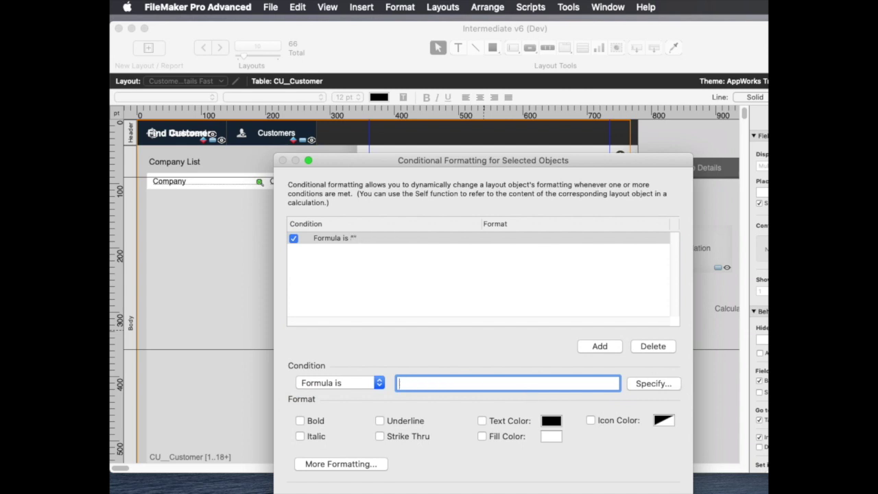
{"action": "type", "text": "$$id_note"}
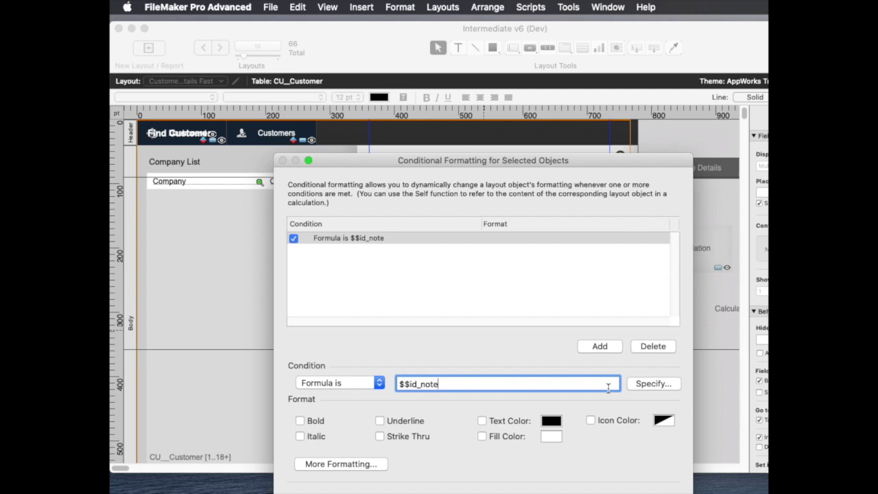
{"action": "type", "text": " -="}
{"action": "key", "text": "BackSpace"}
{"action": "key", "text": "BackSpace"}
{"action": "key", "text": "BackSpace"}
Step: Complete the condition in the calculation editor as $$id_note = CU_Note::ID
{"action": "left_click", "coordinate": [663, 384]}
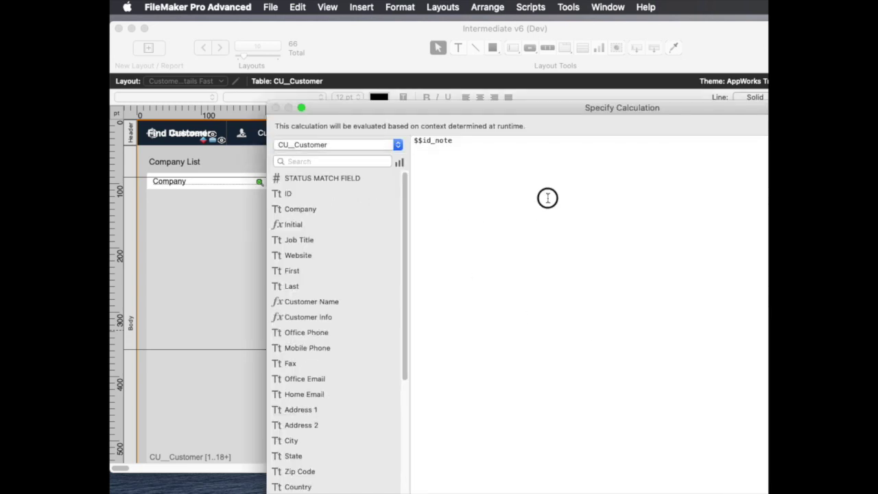
{"action": "type", "text": "="}
{"action": "left_click", "coordinate": [310, 144]}
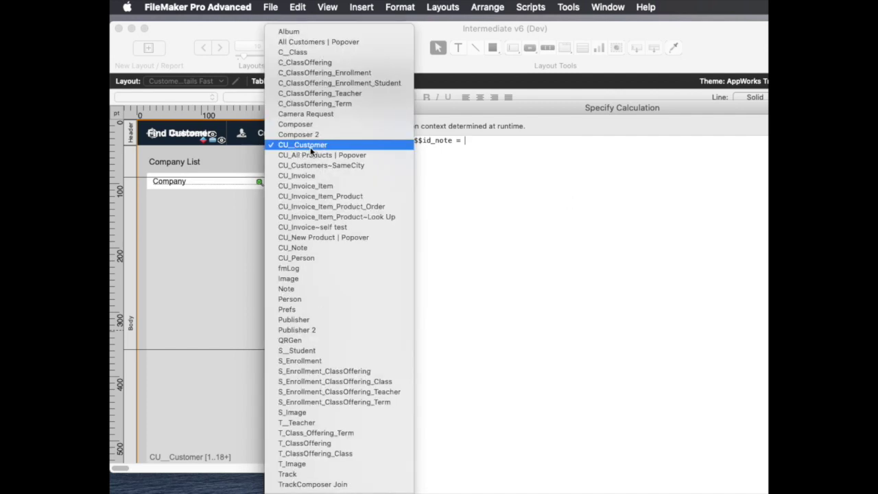
{"action": "left_click", "coordinate": [318, 247]}
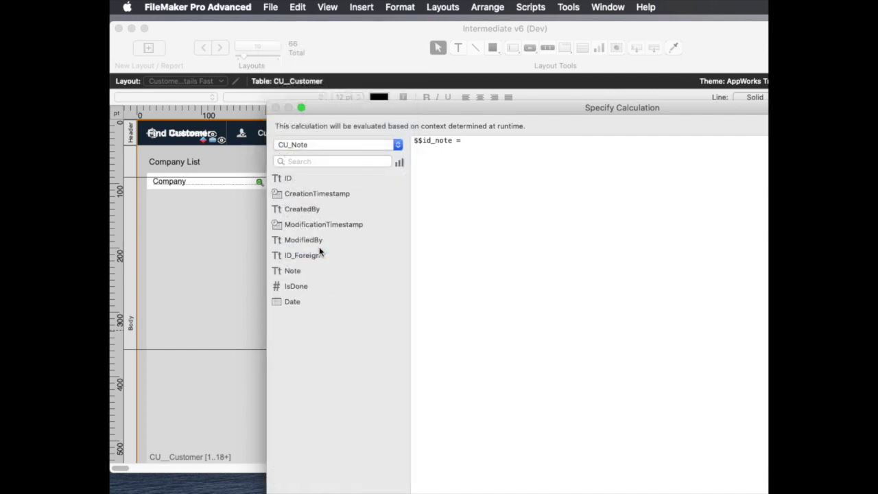
{"action": "left_click", "coordinate": [302, 179]}
{"action": "double_click", "coordinate": [329, 185]}
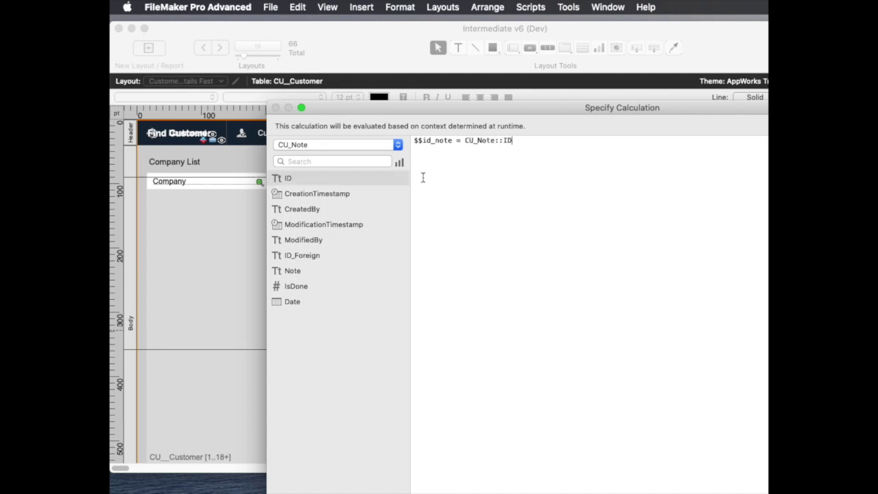
{"action": "key", "text": "Return"}
Step: Format matching notes as bold with a gray fill color, apply the rule and return to Browse mode
{"action": "left_click", "coordinate": [322, 422]}
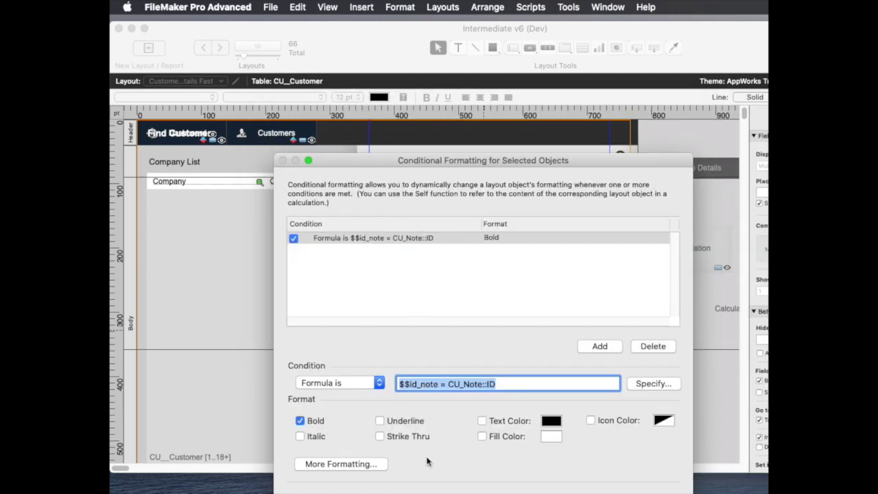
{"action": "left_click", "coordinate": [500, 437]}
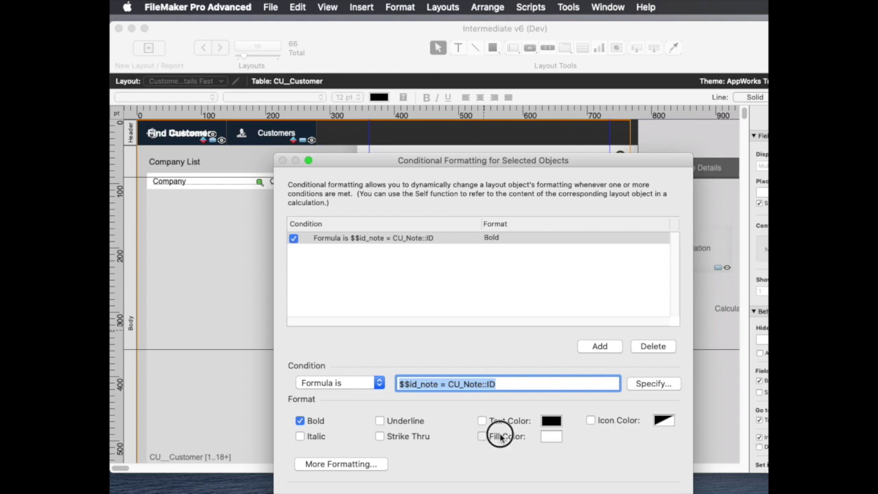
{"action": "left_click", "coordinate": [551, 437]}
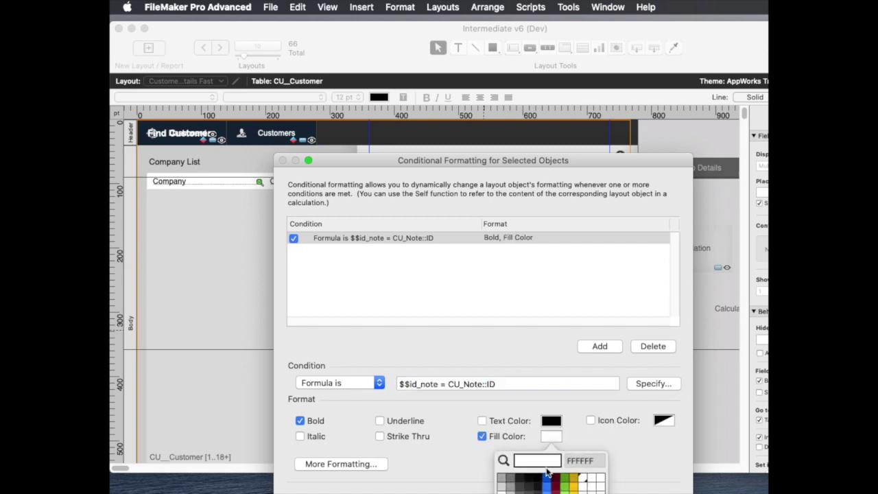
{"action": "left_click", "coordinate": [582, 478]}
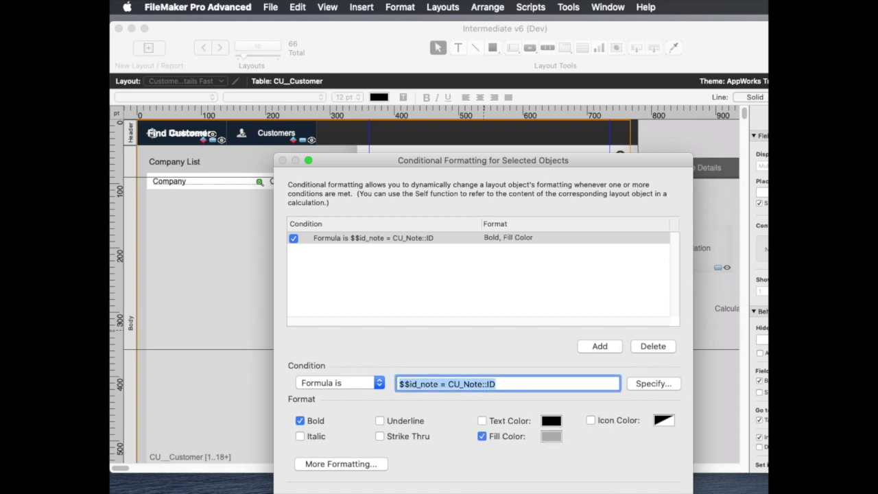
{"action": "key", "text": "Return"}
{"action": "key", "text": "super+b"}
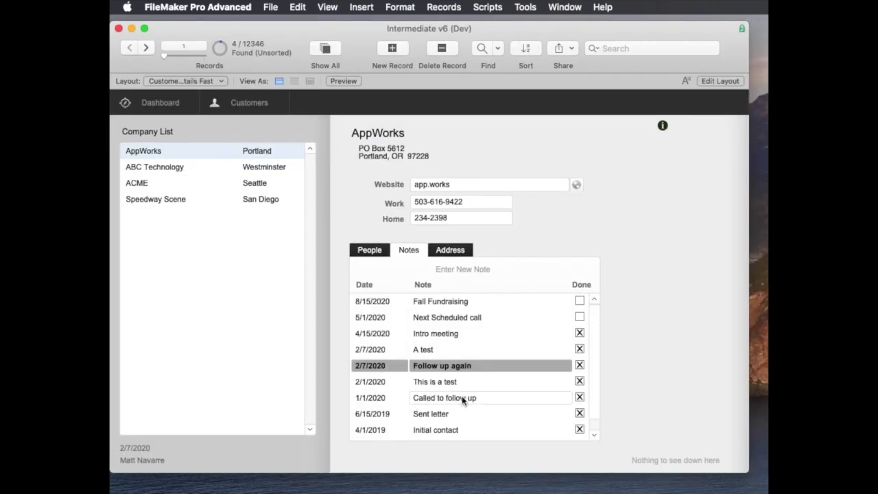
Step: Test the highlighting by creating a new note reading Yet another test through the gNote entry field
{"action": "left_click", "coordinate": [484, 269]}
{"action": "type", "text": "Ye"}
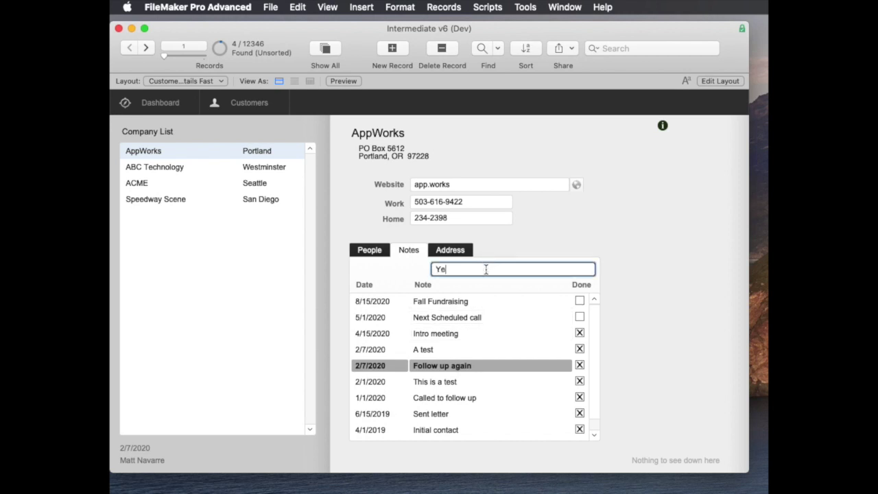
{"action": "type", "text": "t another test"}
{"action": "key", "text": "Return"}
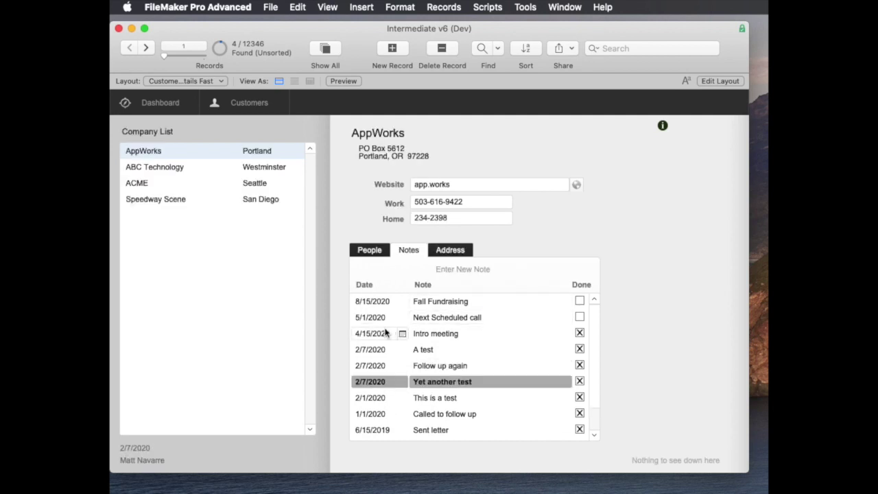
Step: Change the date of the Intro meeting note to 4/15/2019 and commit it
{"action": "left_click", "coordinate": [391, 332]}
{"action": "left_click", "coordinate": [391, 332]}
{"action": "key", "text": "BackSpace"}
{"action": "key", "text": "BackSpace"}
{"action": "type", "text": "19"}
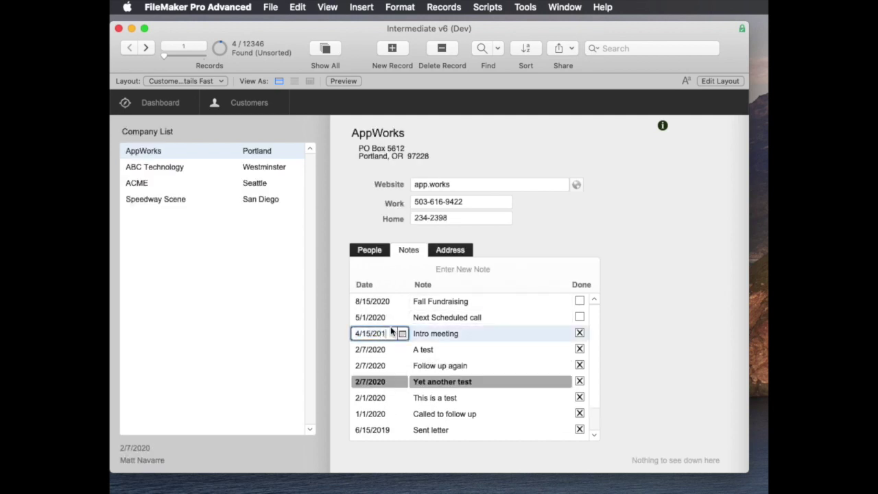
{"action": "key", "text": "Return"}
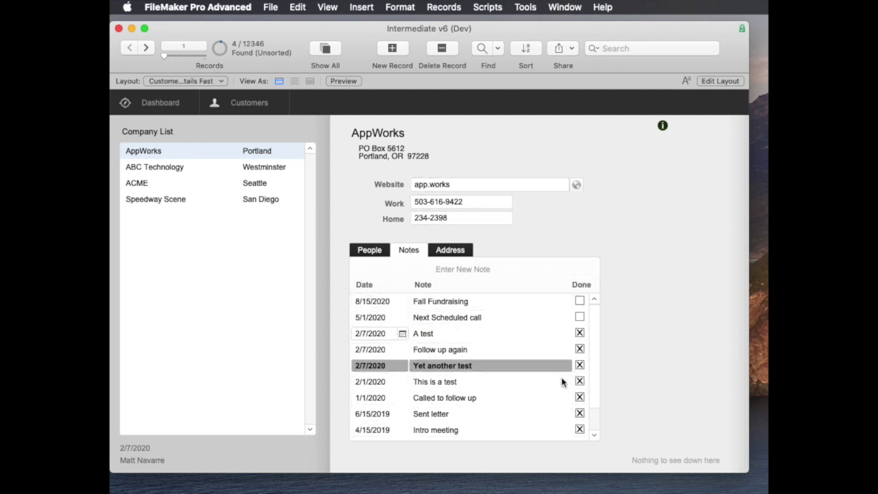